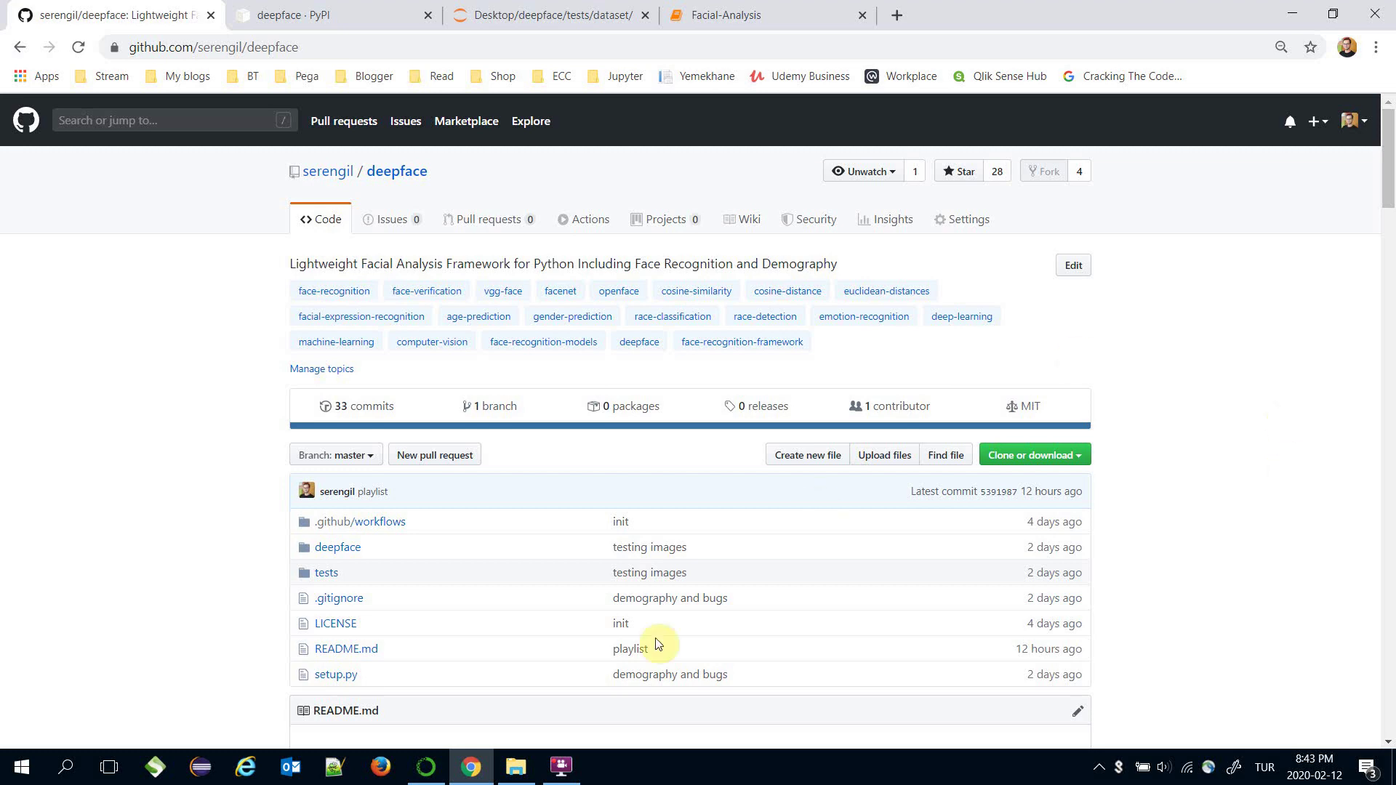
Run 'from deepface import DeepFace' in the Facial-Analysis notebook, then view the dataset image folder
key("ctrl+4")
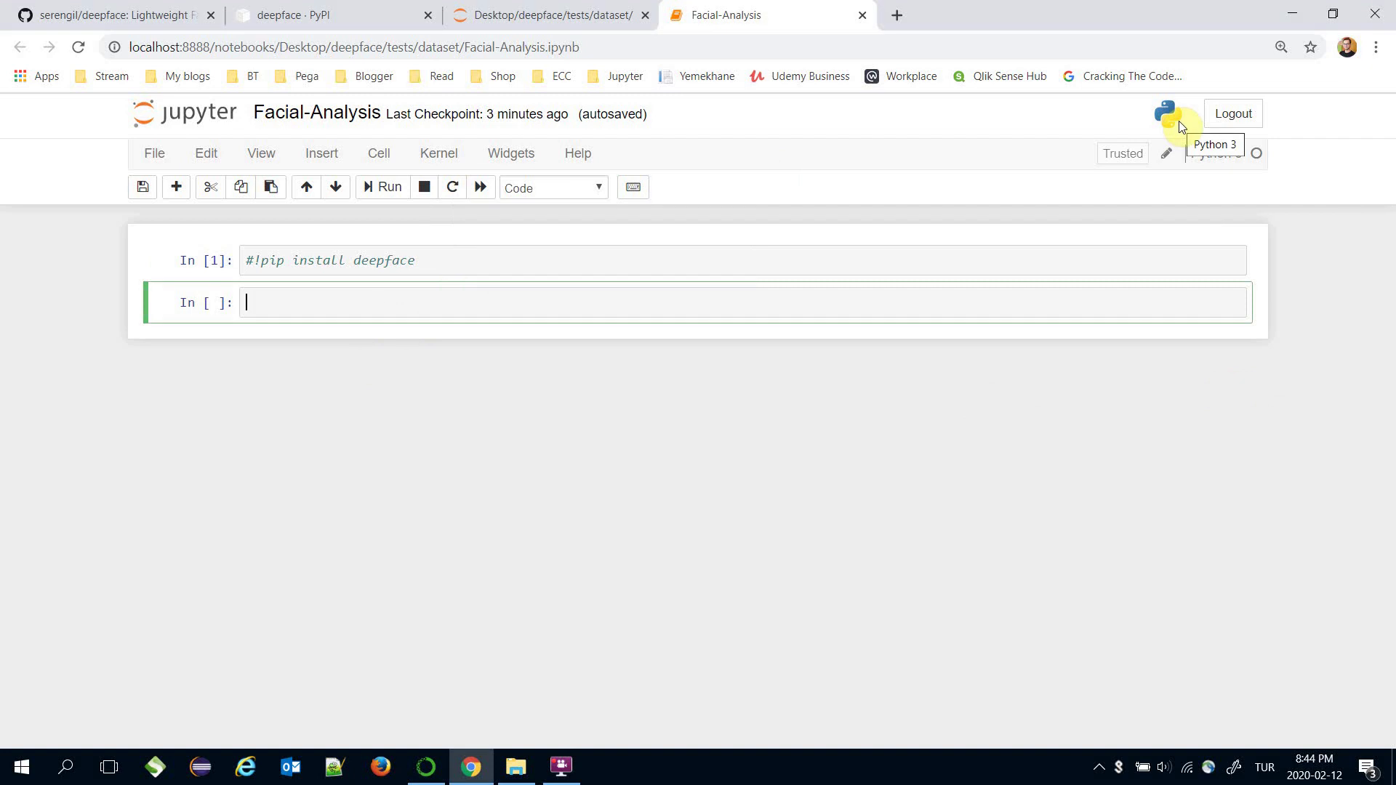
type("from ")
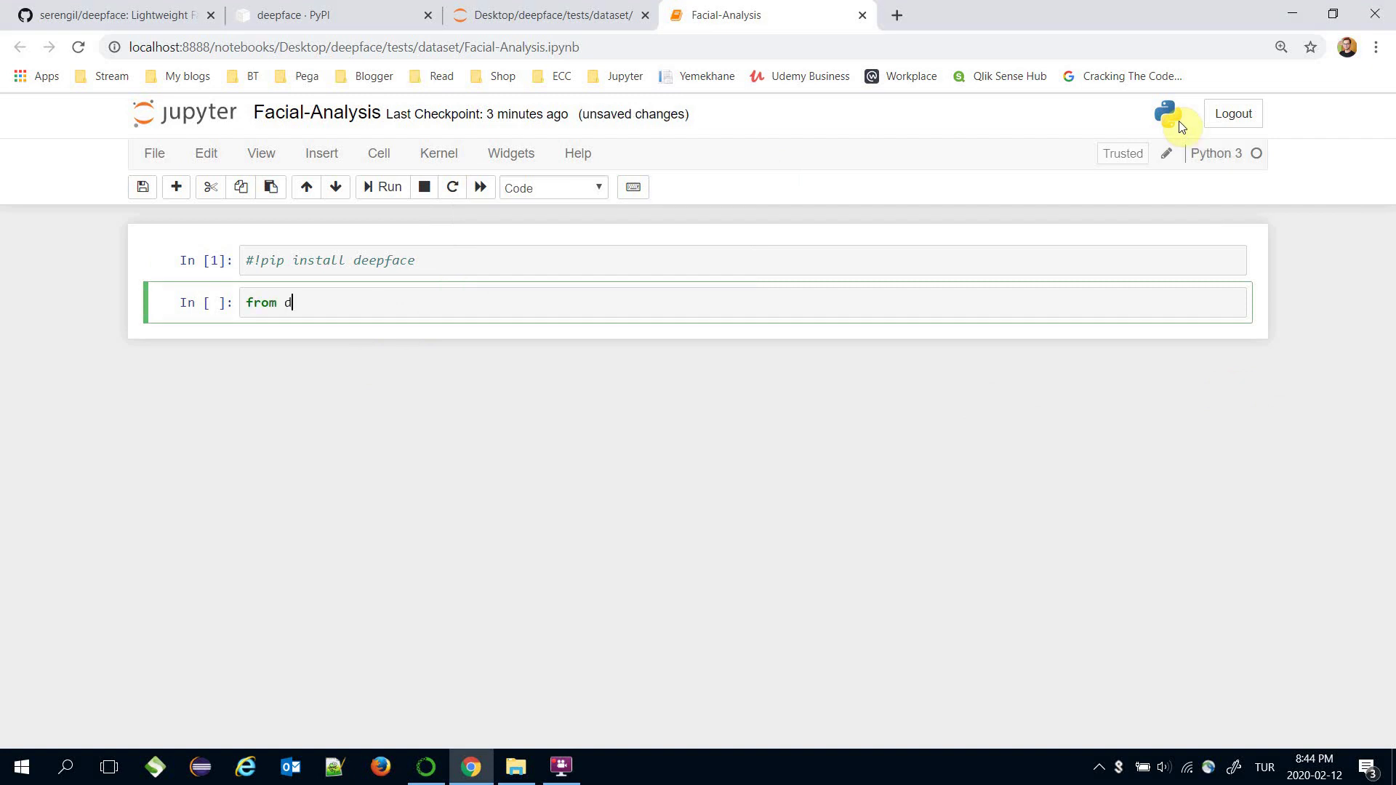
type("deepface i")
type("mport DeepF")
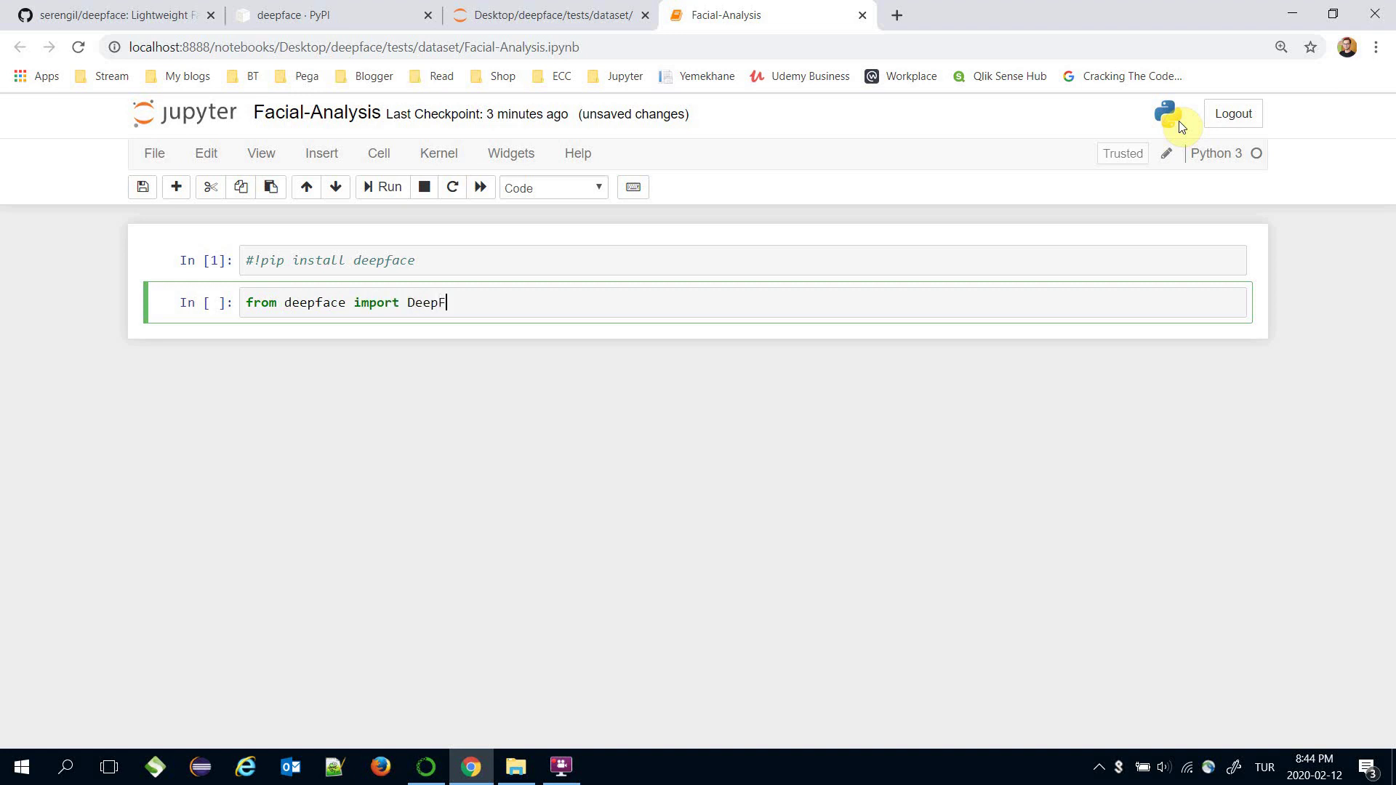
type("ace")
mouse_move(420, 304)
left_click_drag(410, 304, 460, 304)
key("ctrl+Return")
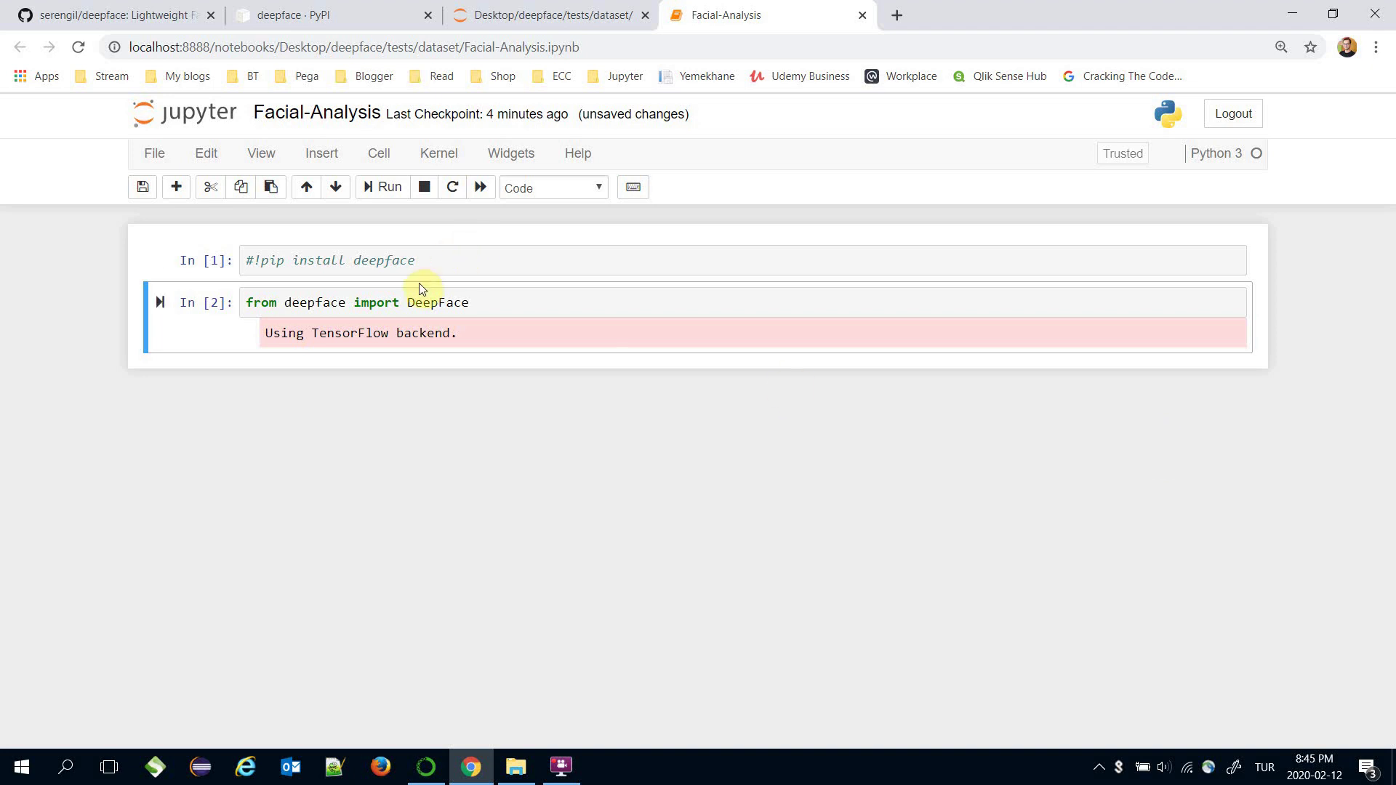
double_click(432, 259)
key("alt+Tab")
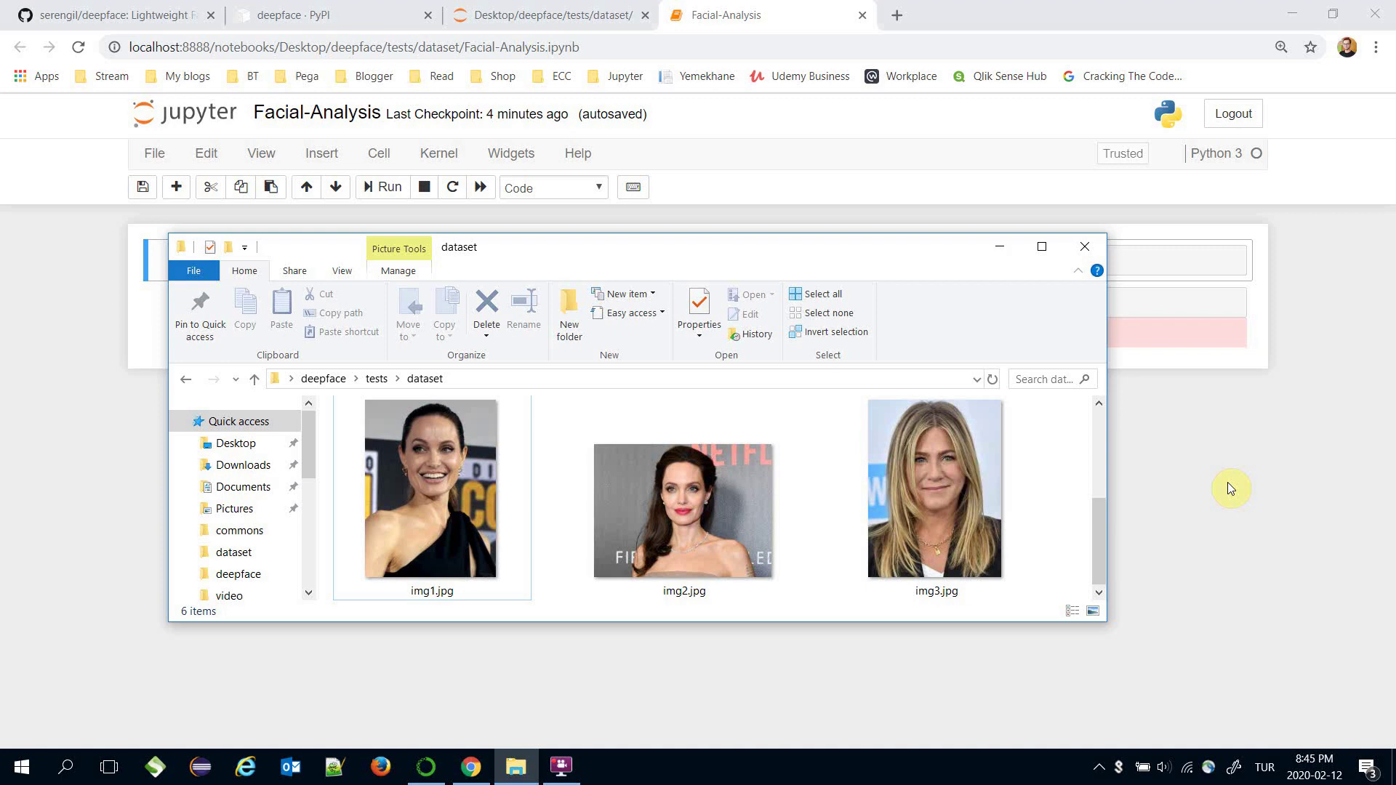
Fix the 'jog' typo to img1.jpg and add 'import cv2' to the rerun import cell
key("alt+Tab")
type("i")
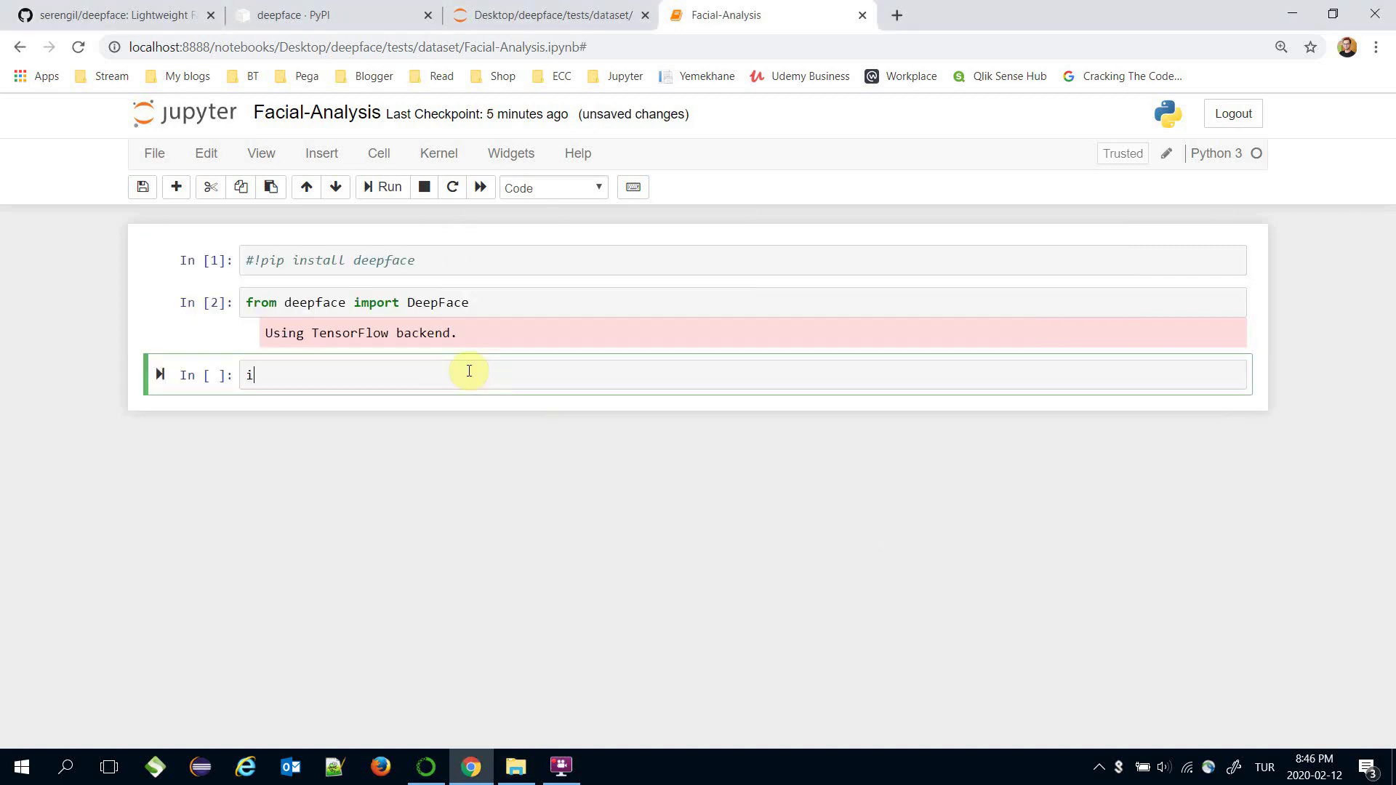
type("mg_path = '")
type("img1")
type(".jog")
key("Left")
key("BackSpace")
type("p")
key("ctrl+Return")
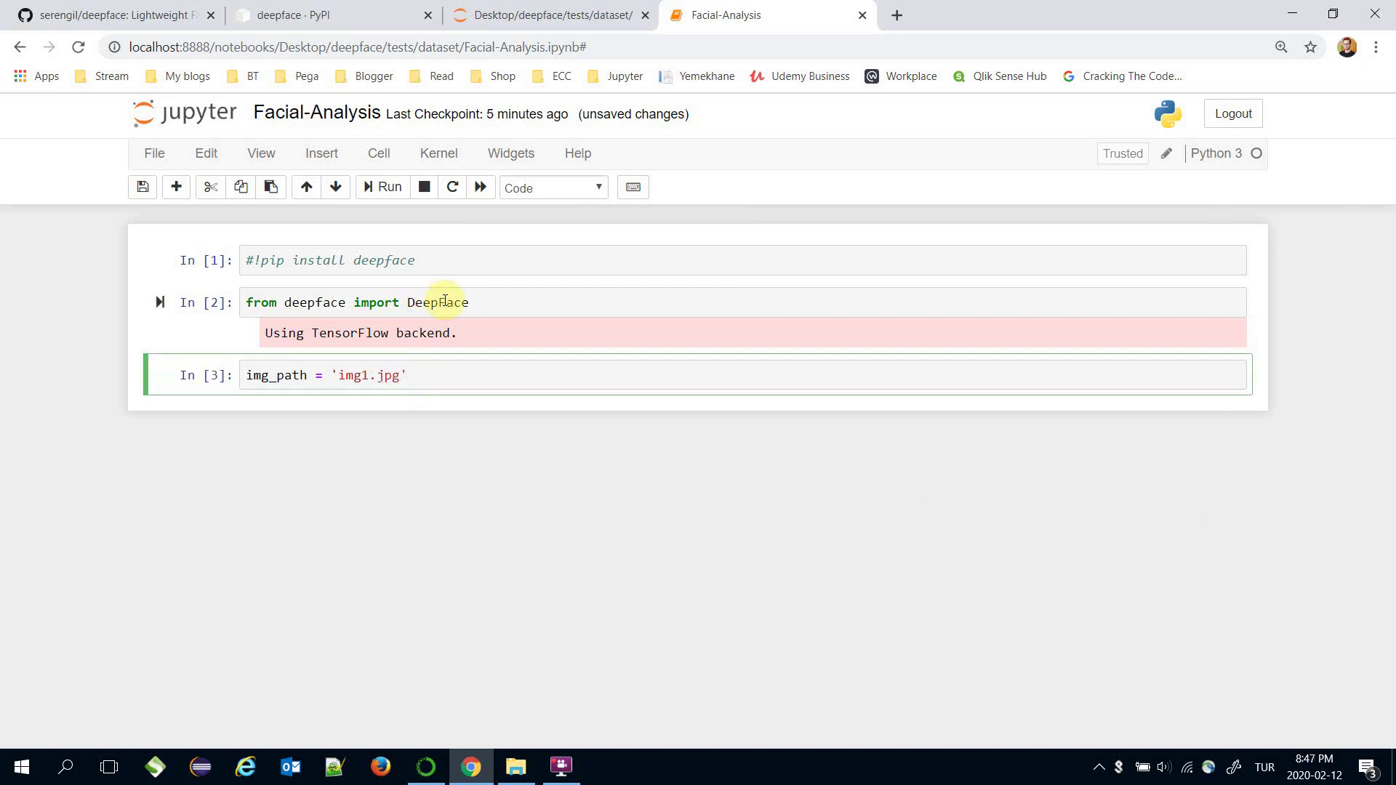
left_click(500, 298)
key("Return")
type("import ")
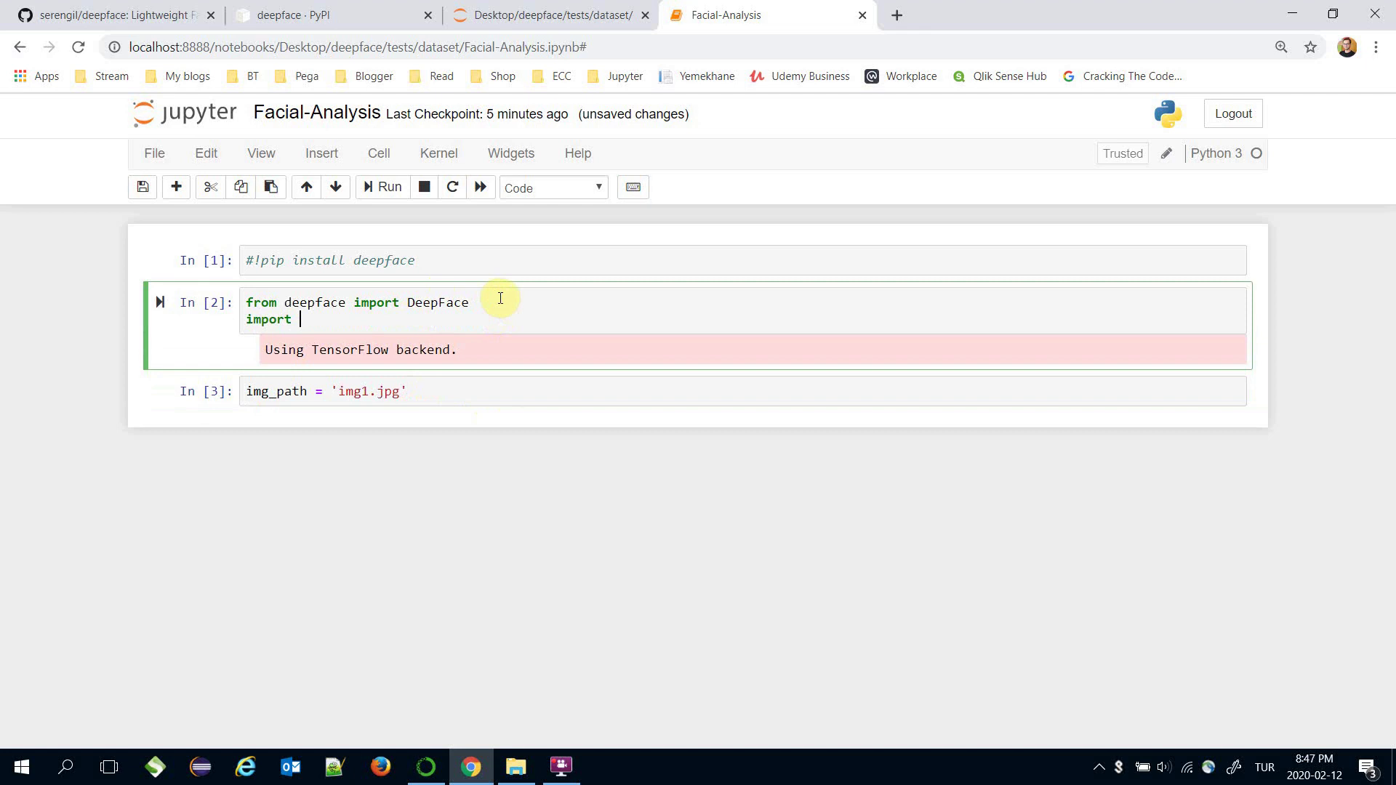
type("cv2")
key("ctrl+Return")
Load img1.jpg into img in a new cell and import matplotlib.pyplot as plt
left_click(306, 361)
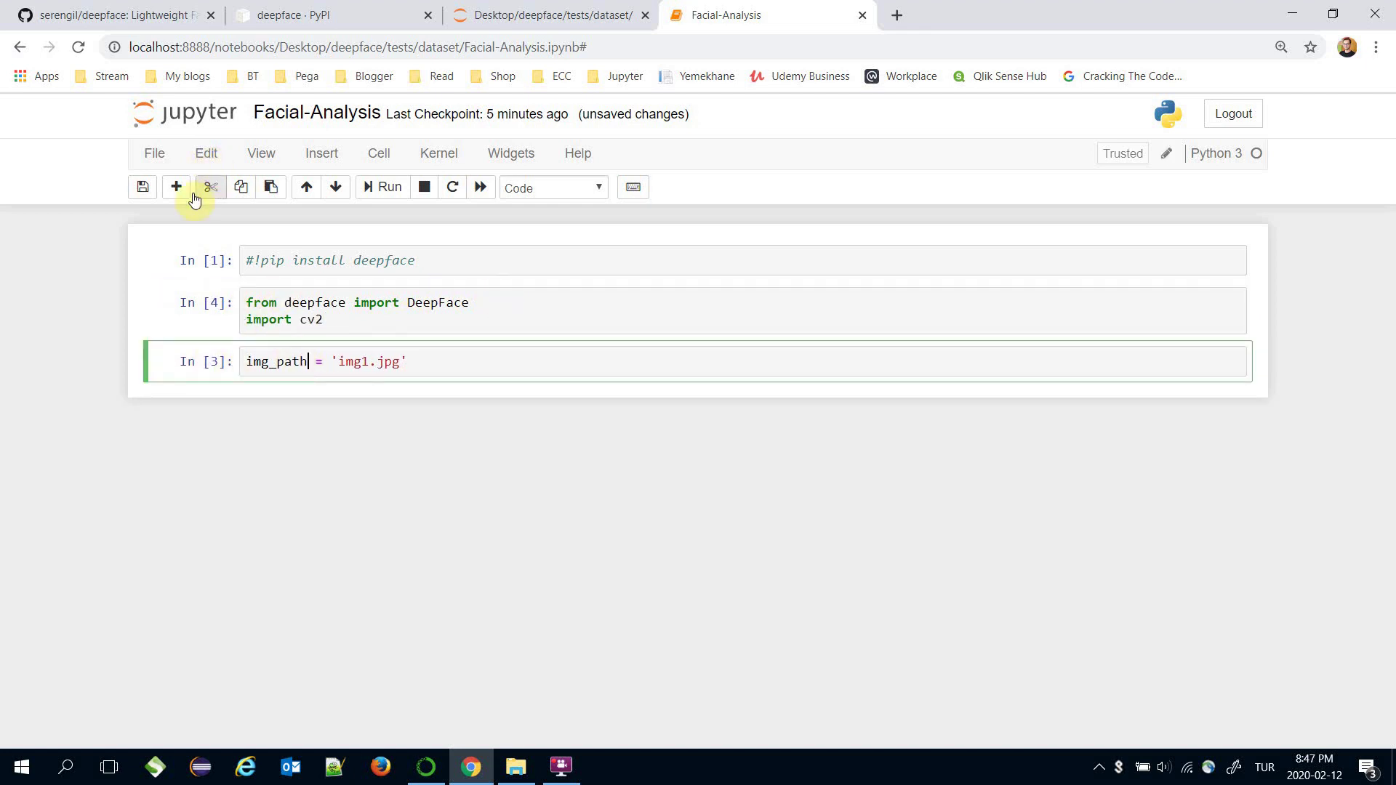
left_click(176, 187)
left_click(312, 404)
type("cv2.i")
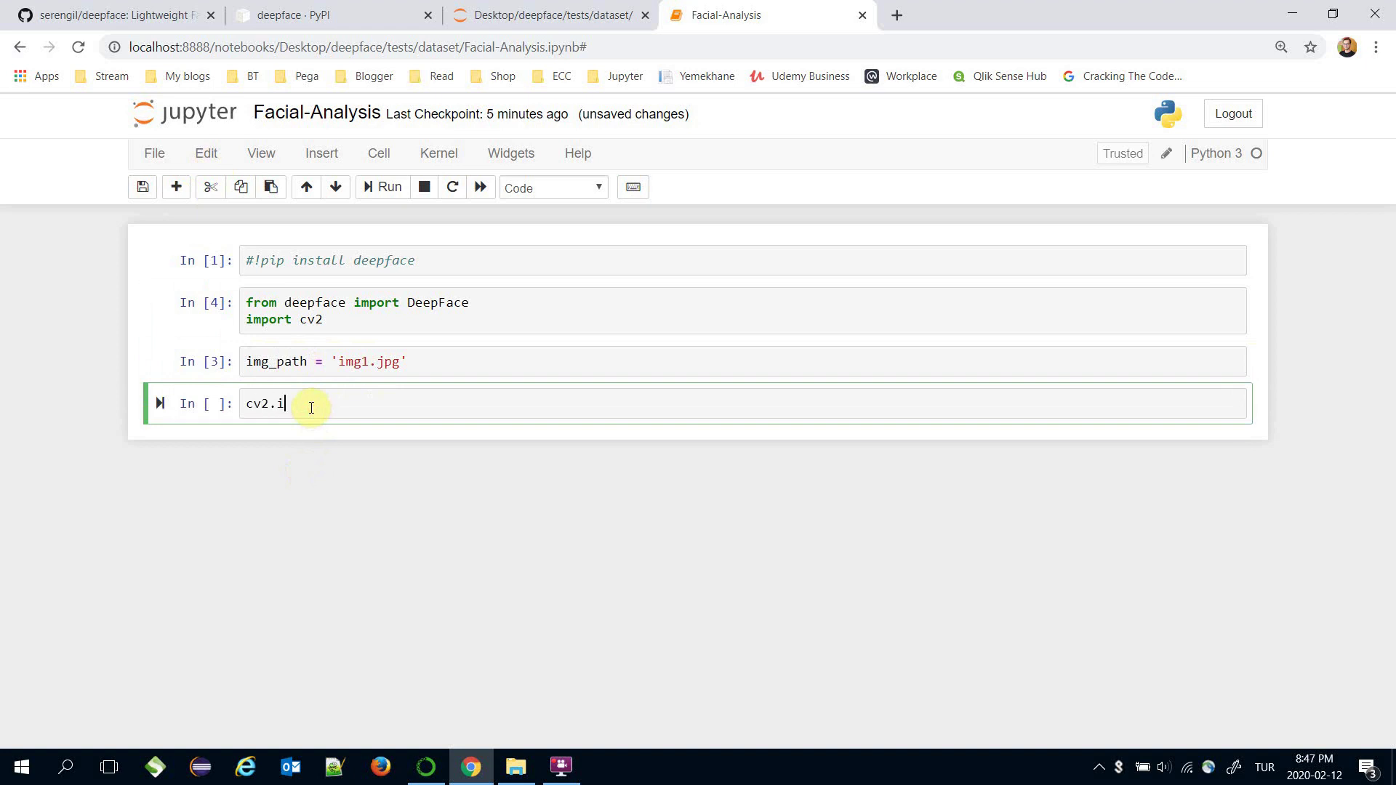
type("mread(")
type("img_pa")
type("th")
key("Home")
type("img =")
key("ctrl+Return")
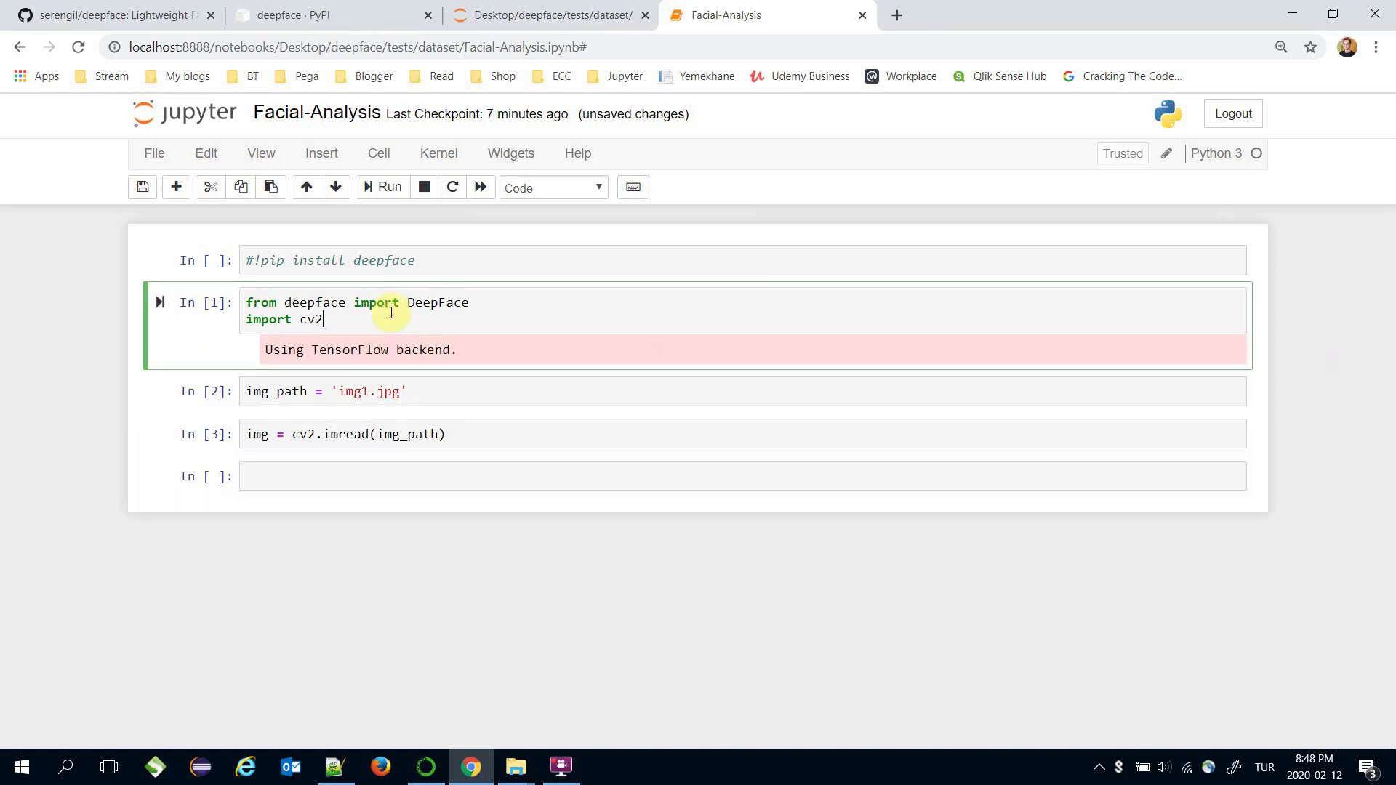
key("Return")
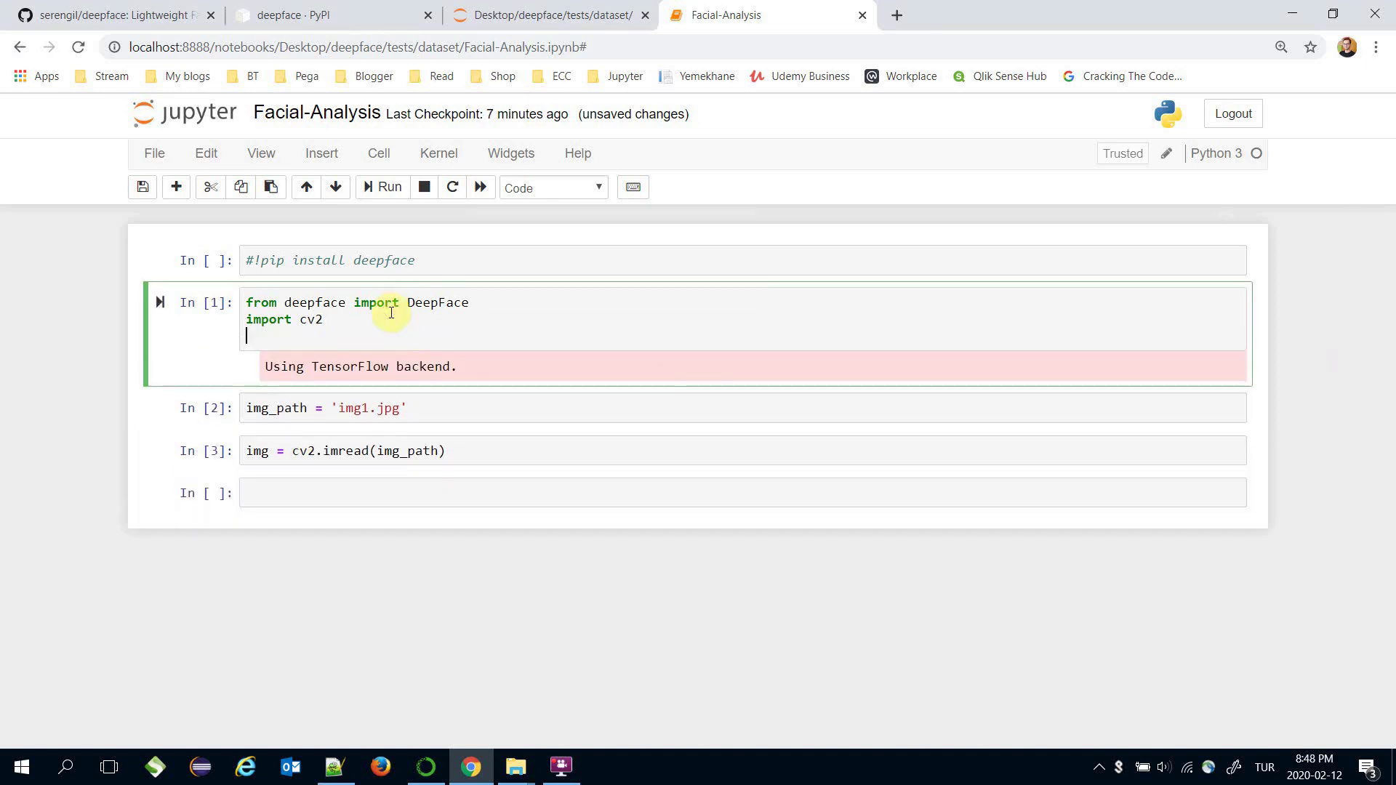
type("import mat")
type("plotlib.")
type("pyplot as ")
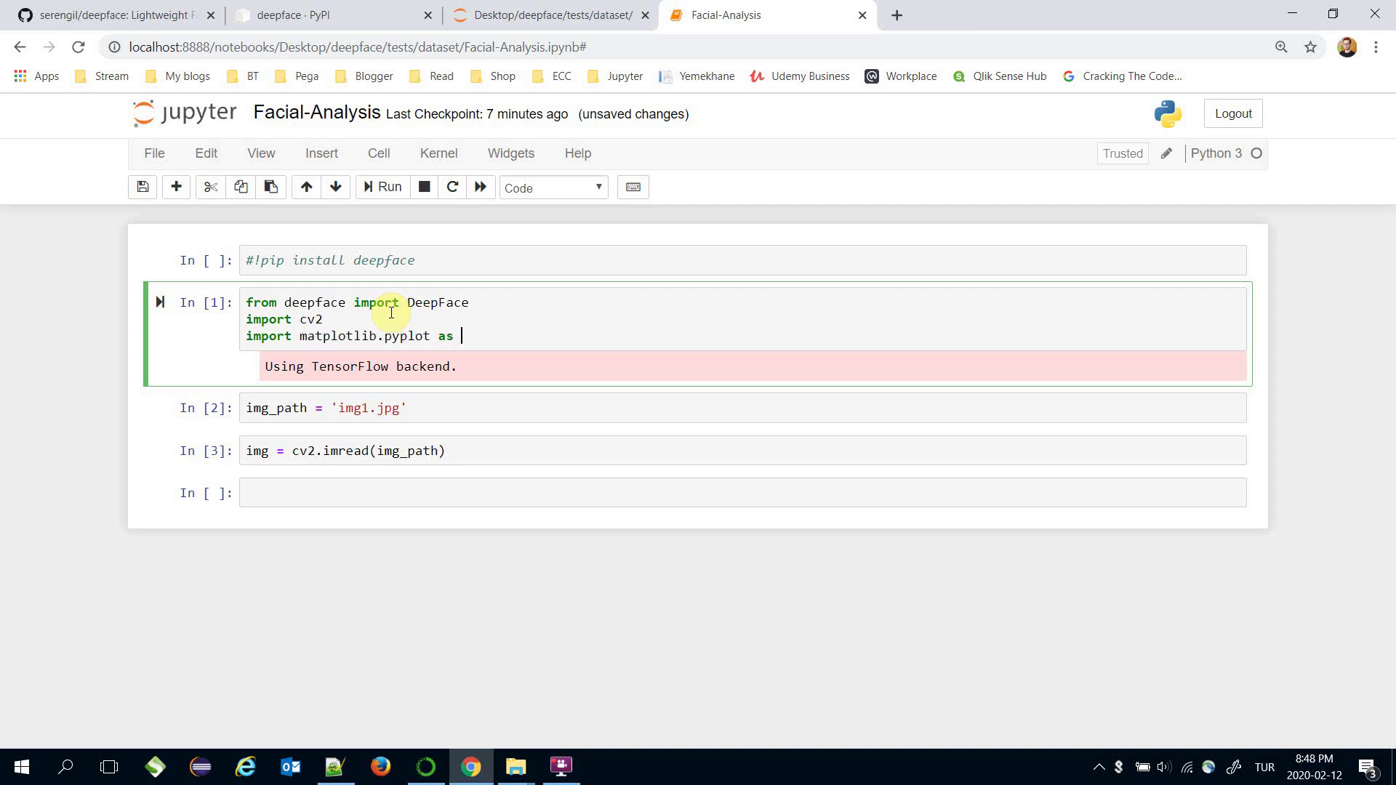
type("plt")
key("ctrl+Return")
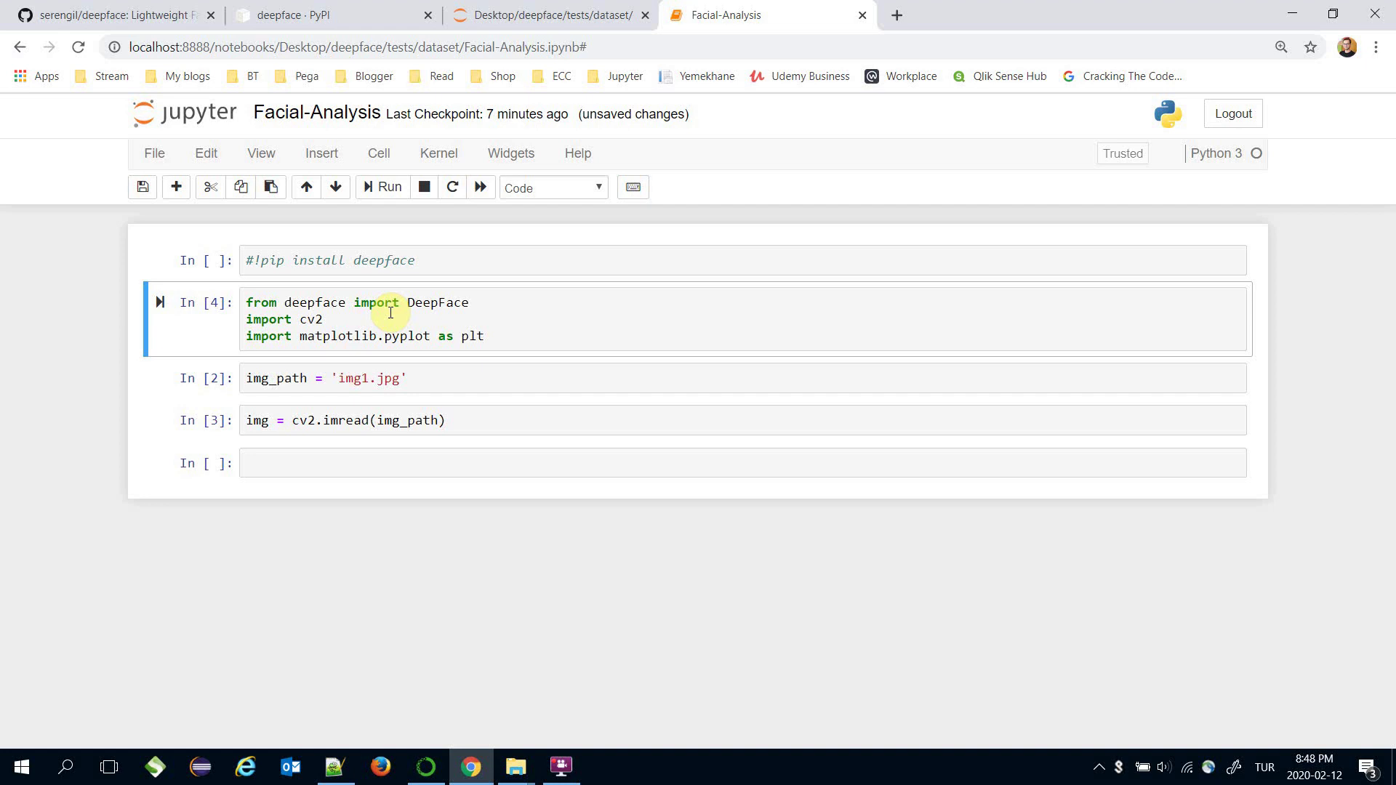
Display the image with plt.imshow(img), then re-run using img[:, :, ::-1] for natural colours
left_click(445, 336)
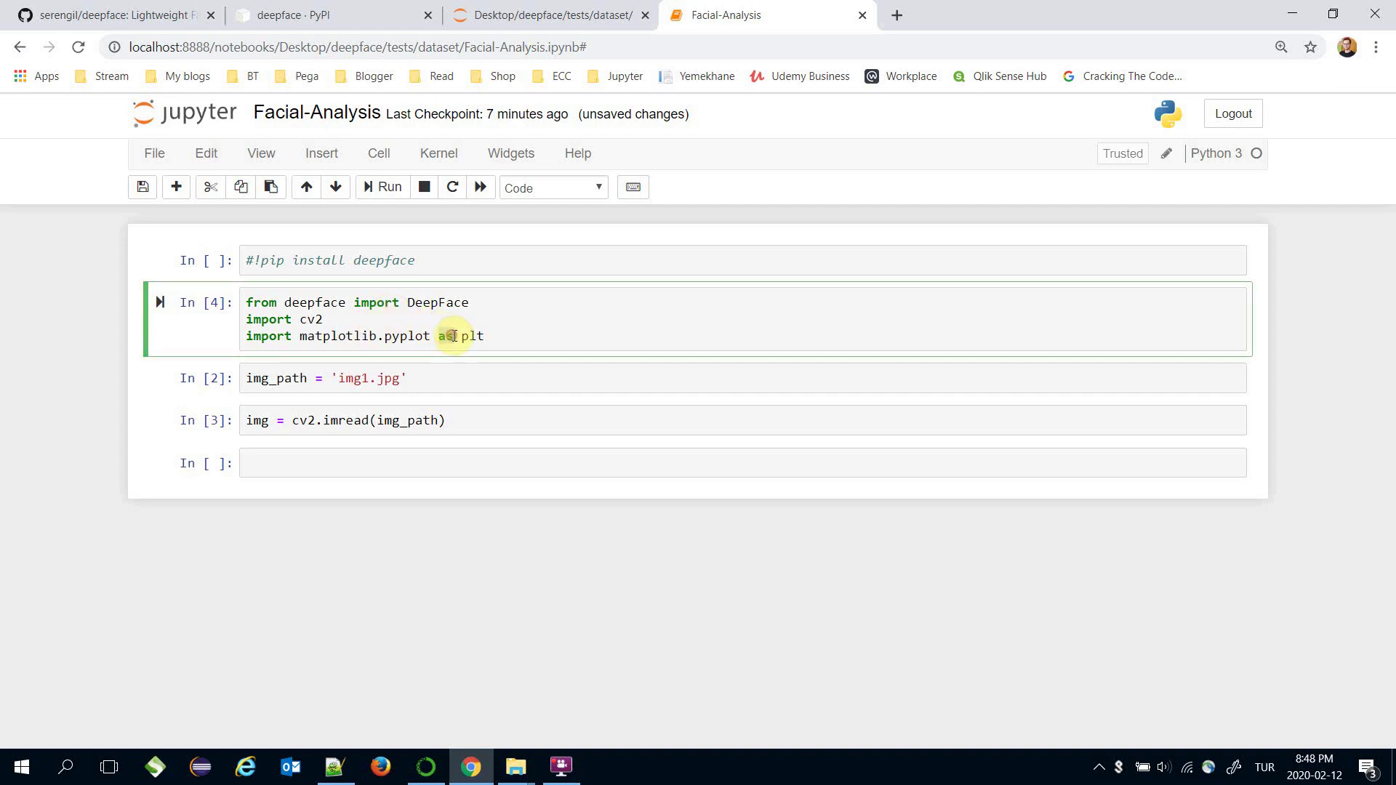
left_click(330, 473)
type("plt.")
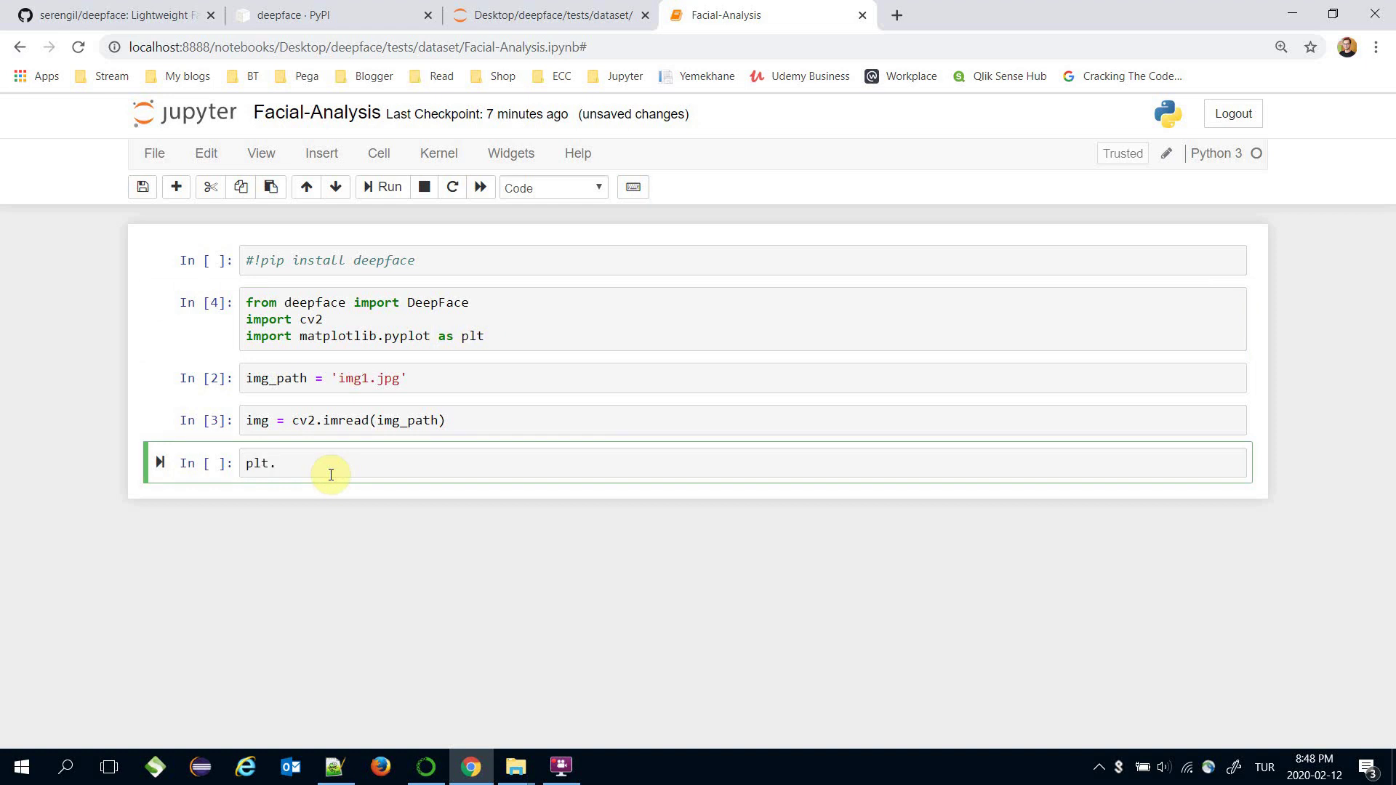
type("imshow(")
type("img")
key("ctrl+Return")
scroll(464, 417, "down", 1)
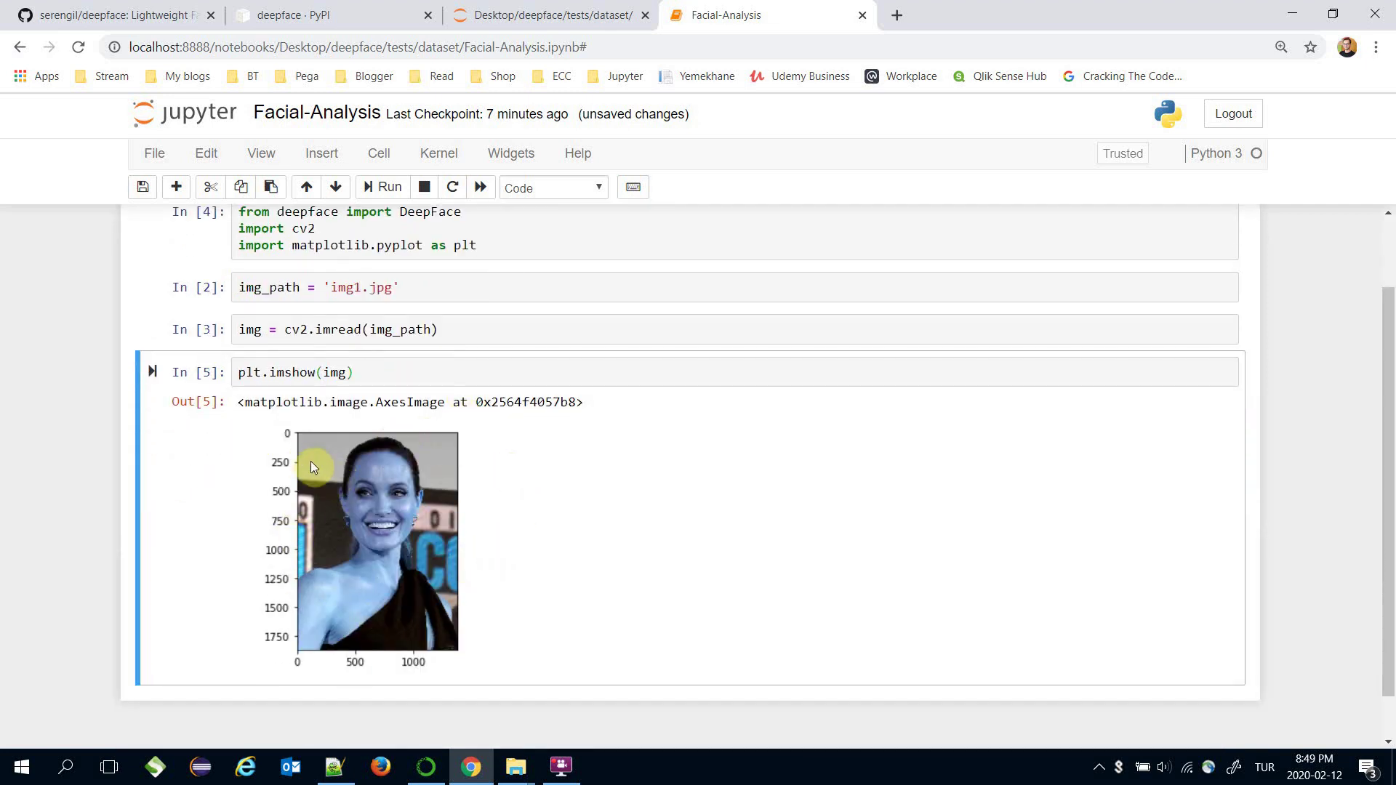
scroll(344, 433, "up", 1)
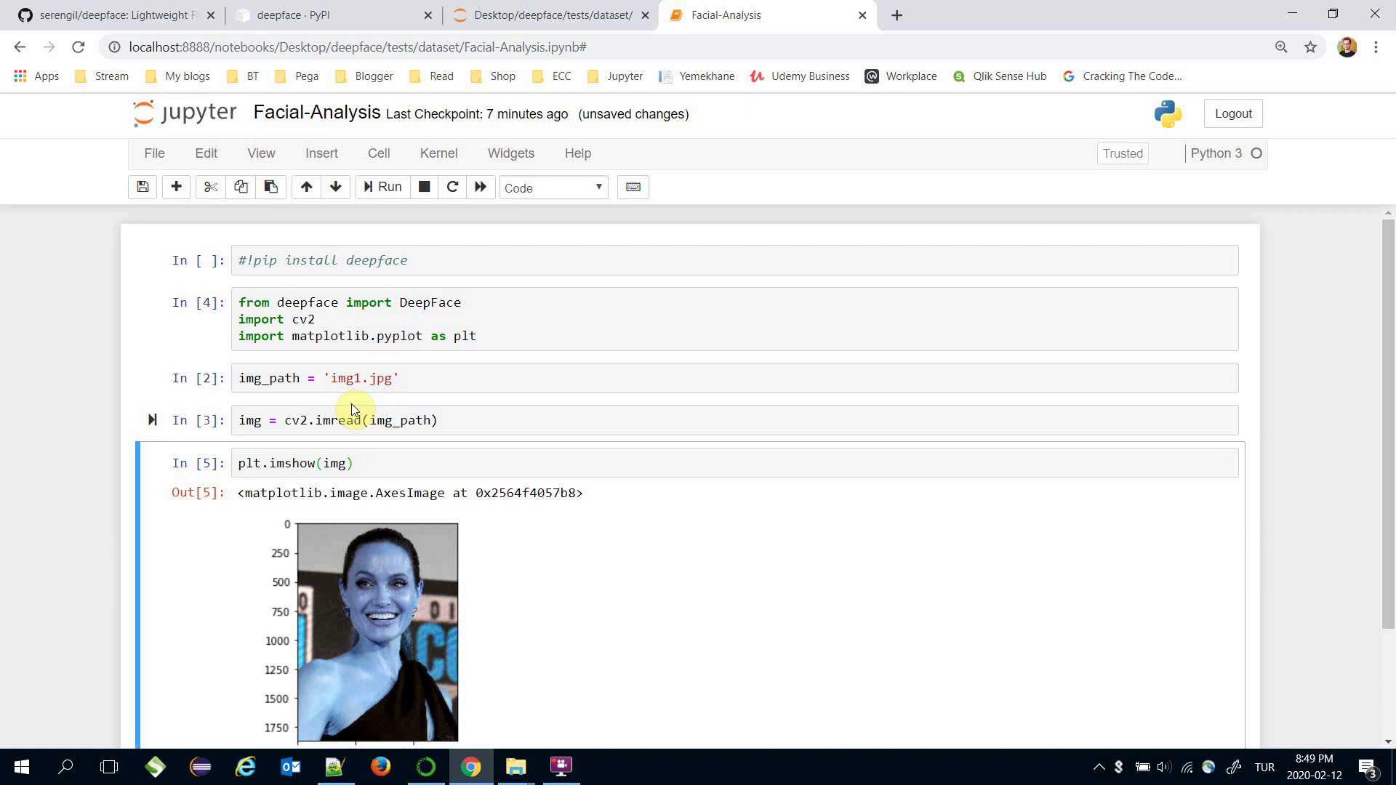
left_click(350, 464)
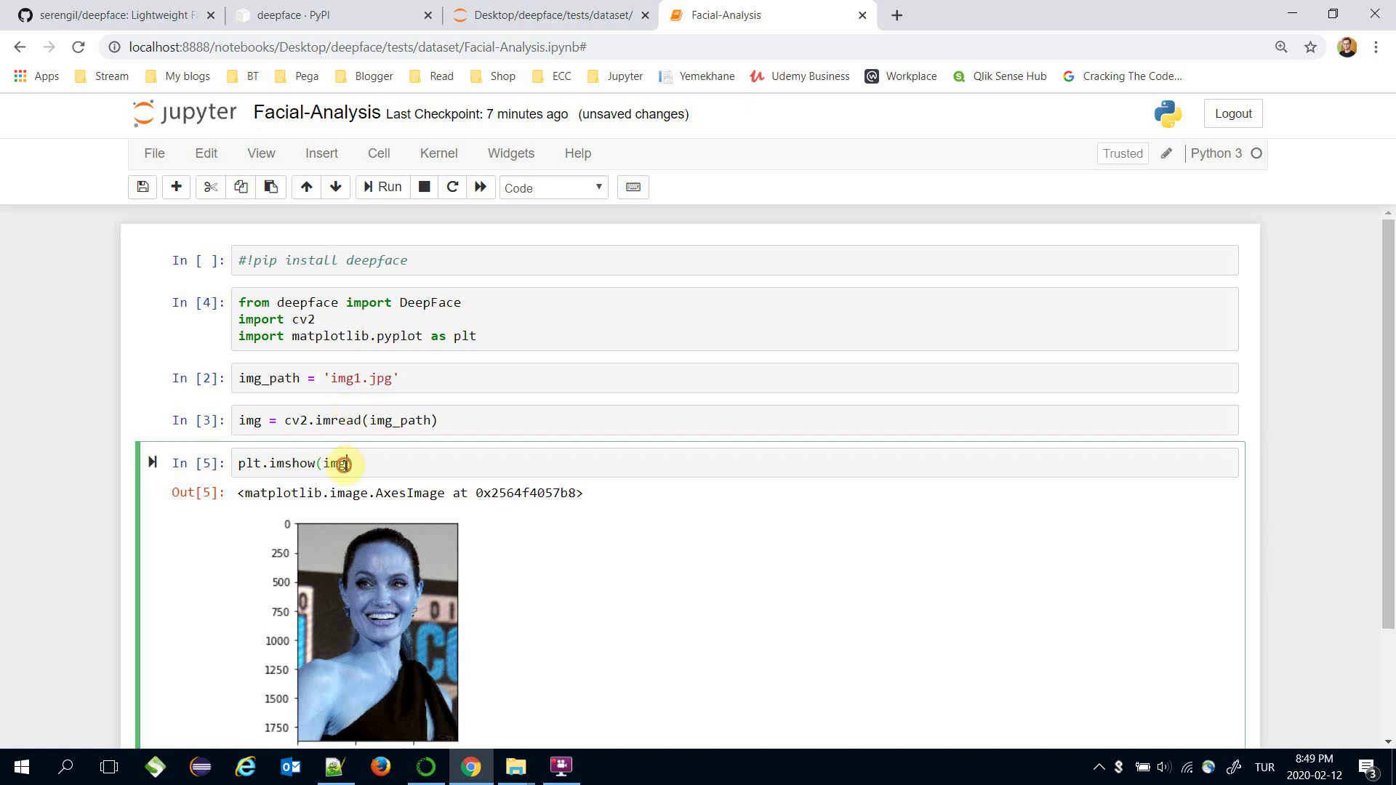
type("[:")
type(", :, ")
type("::-1")
key("shift+Return")
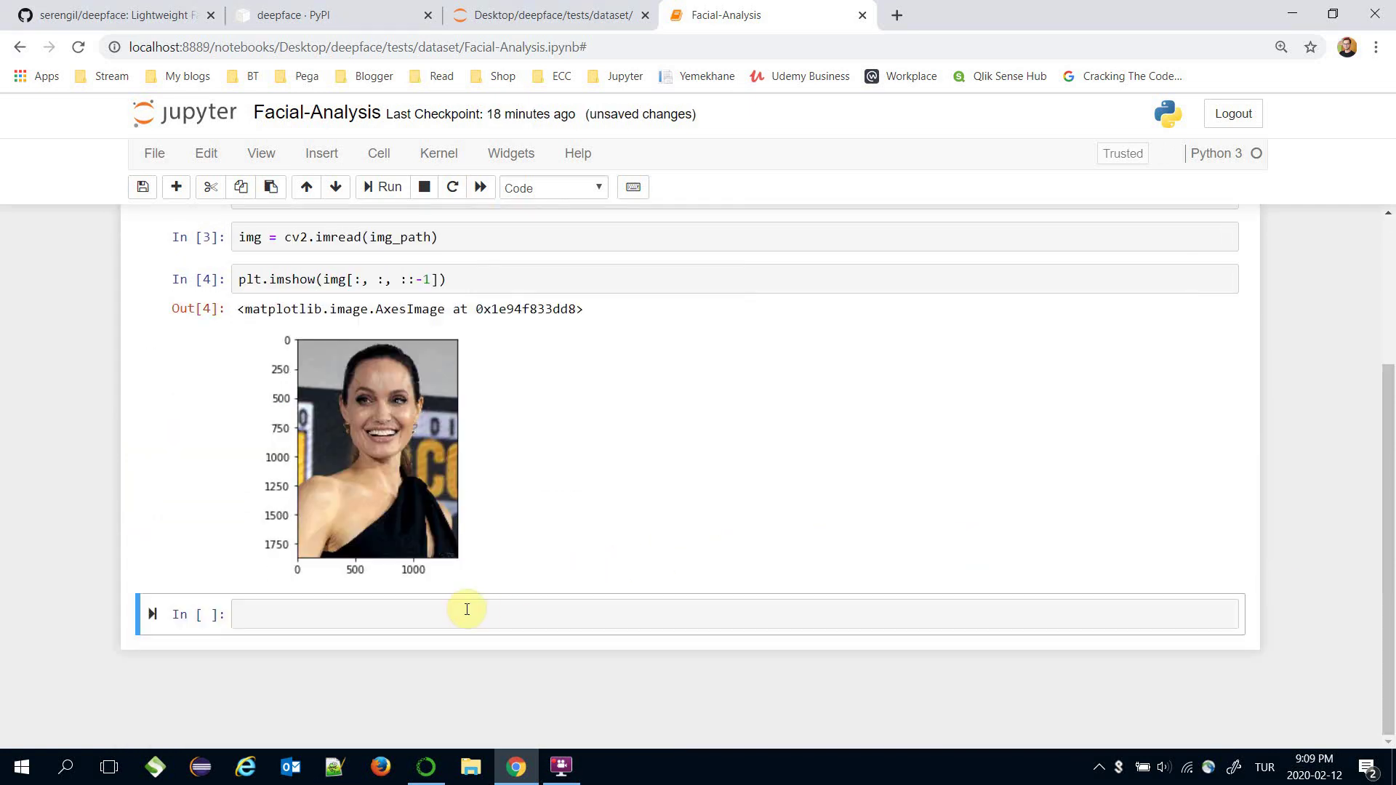
left_click(461, 611)
type("a")
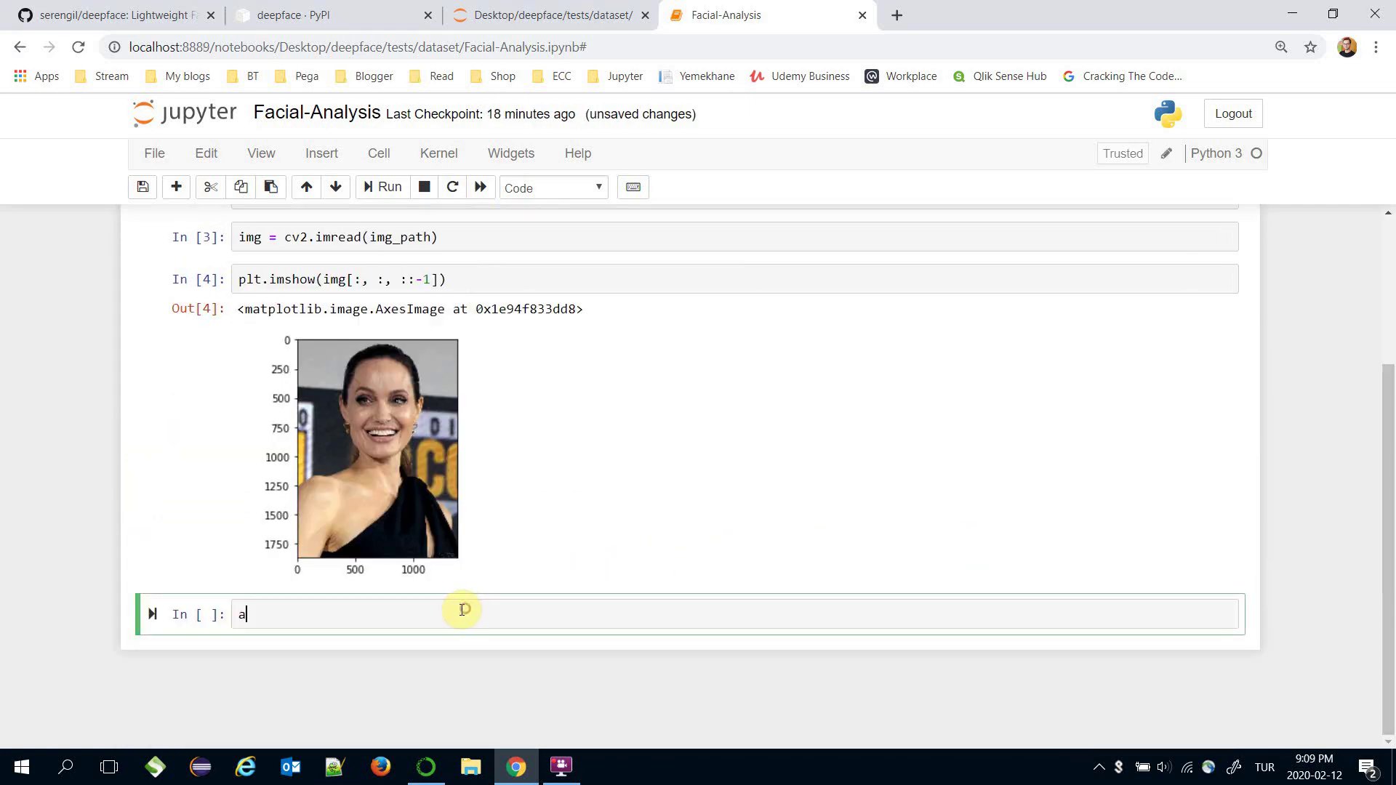
type("nalyze")
Write and run demography = DeepFace.analyze(img_path), pasting in the img_path variable name
key("Home")
type("D")
type("eepFace.analyze")
type("(")
scroll(372, 430, "up", 1)
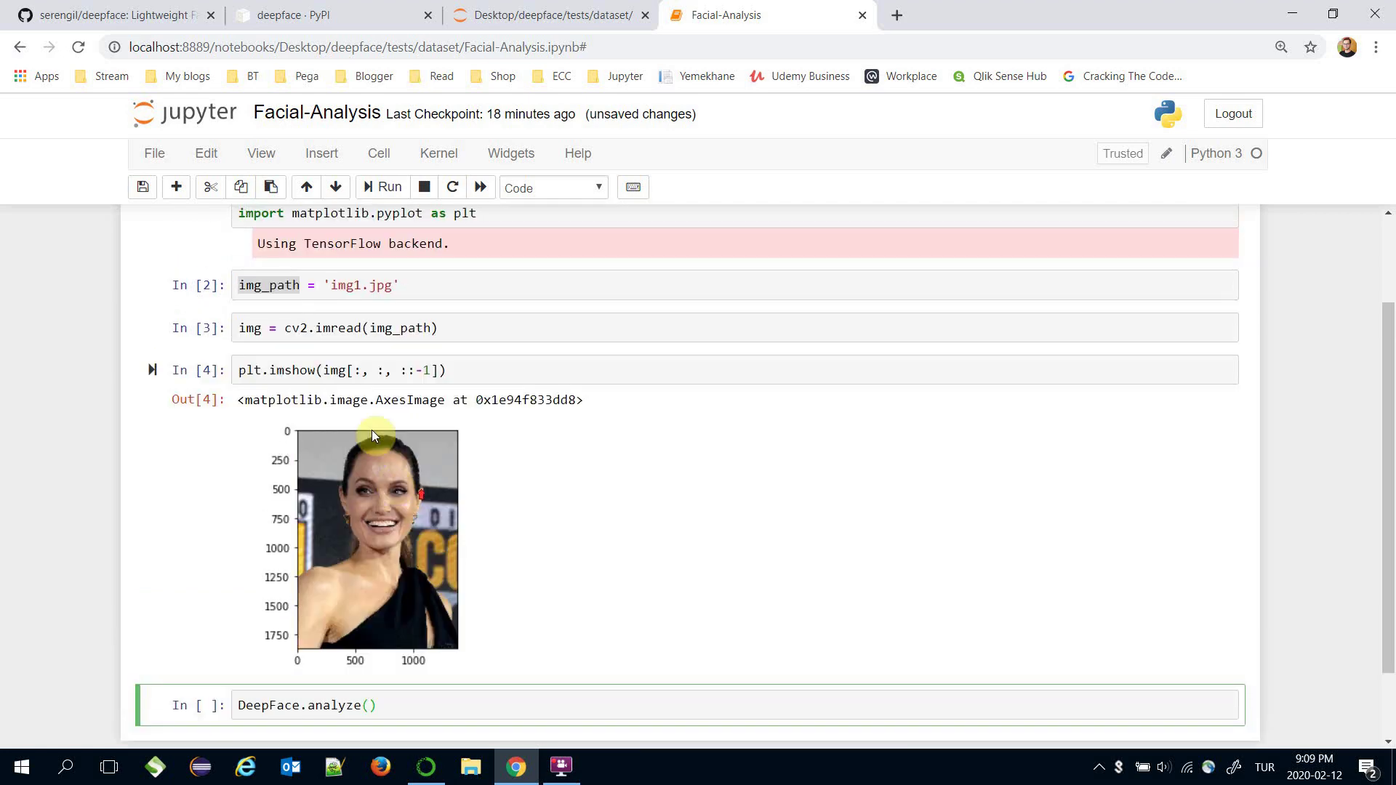
double_click(286, 285)
key("ctrl+c")
scroll(392, 640, "down", 1)
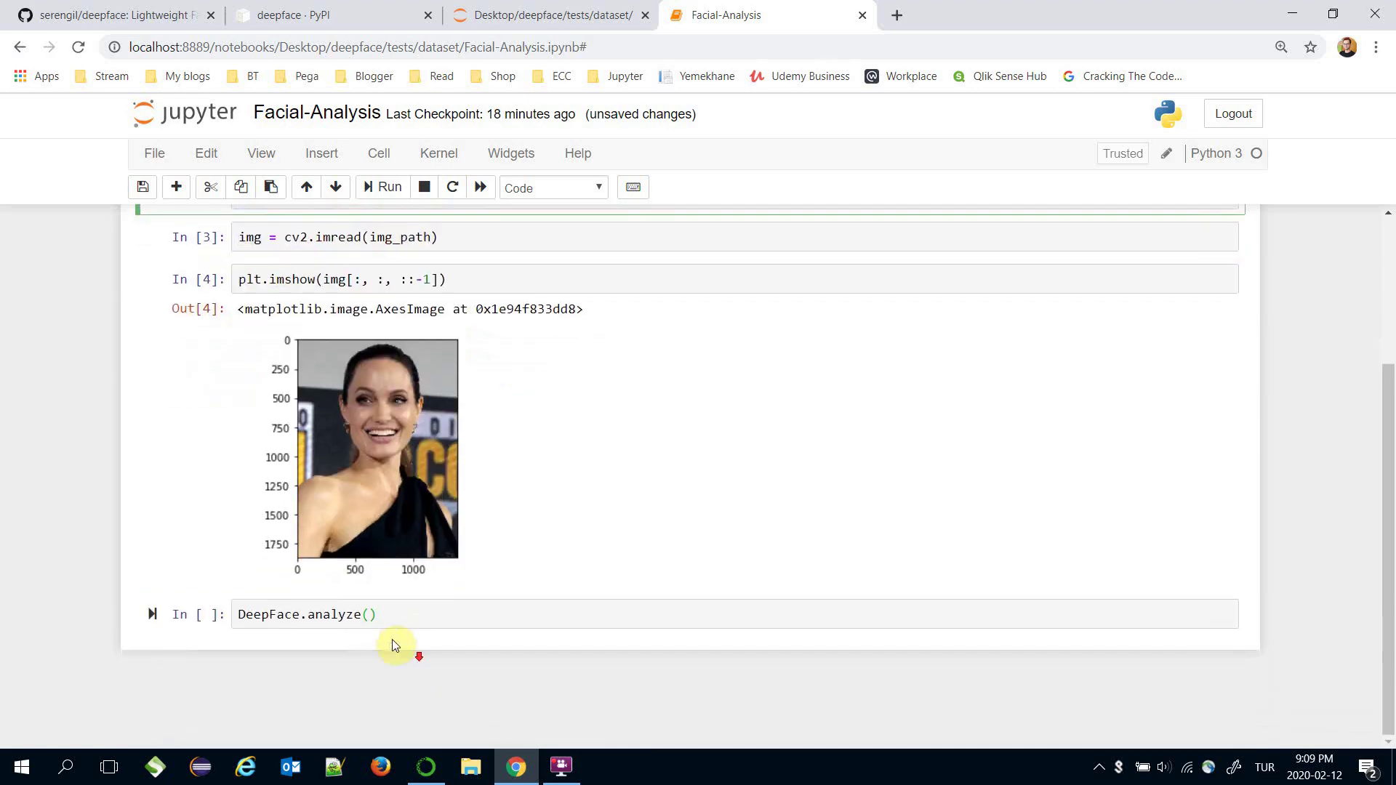
left_click(372, 614)
key("ctrl+v")
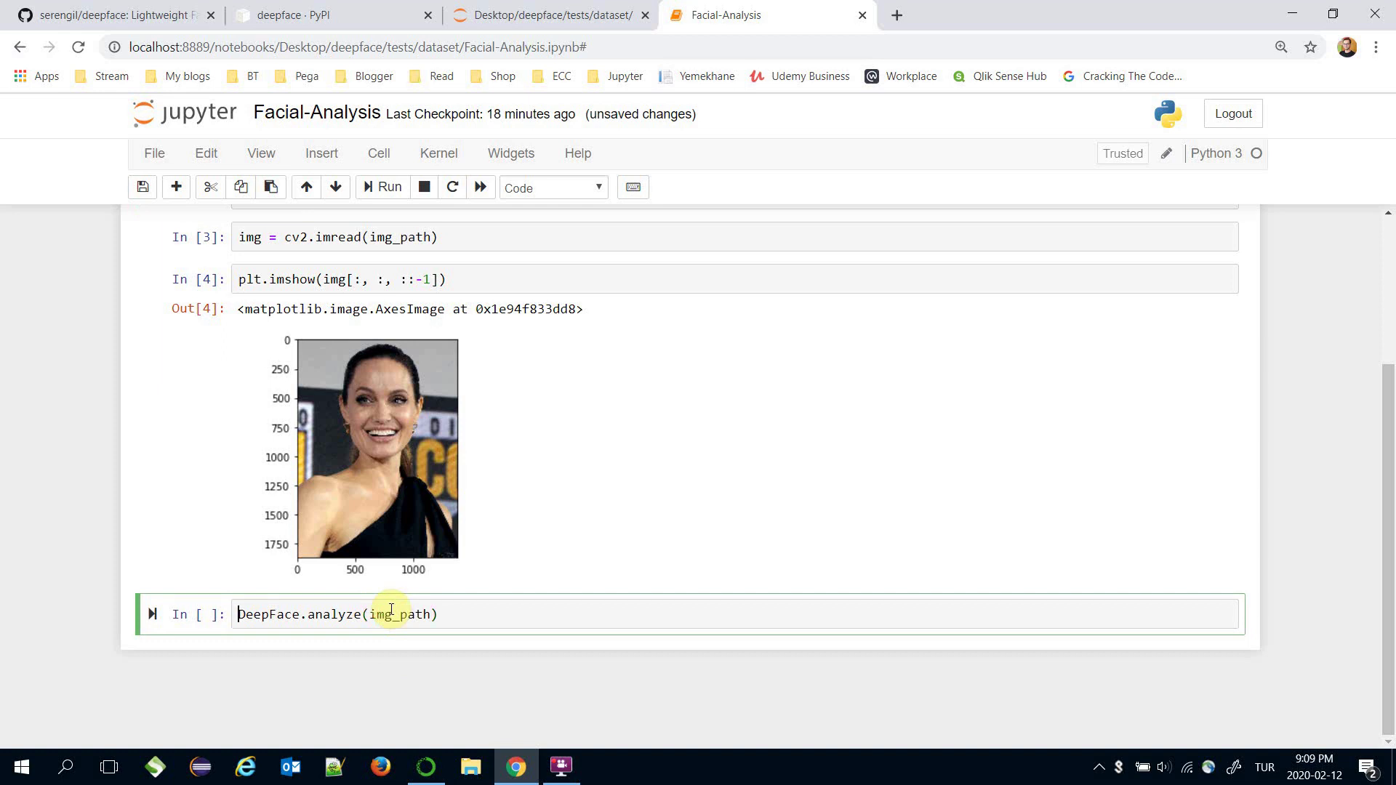
type("demography ")
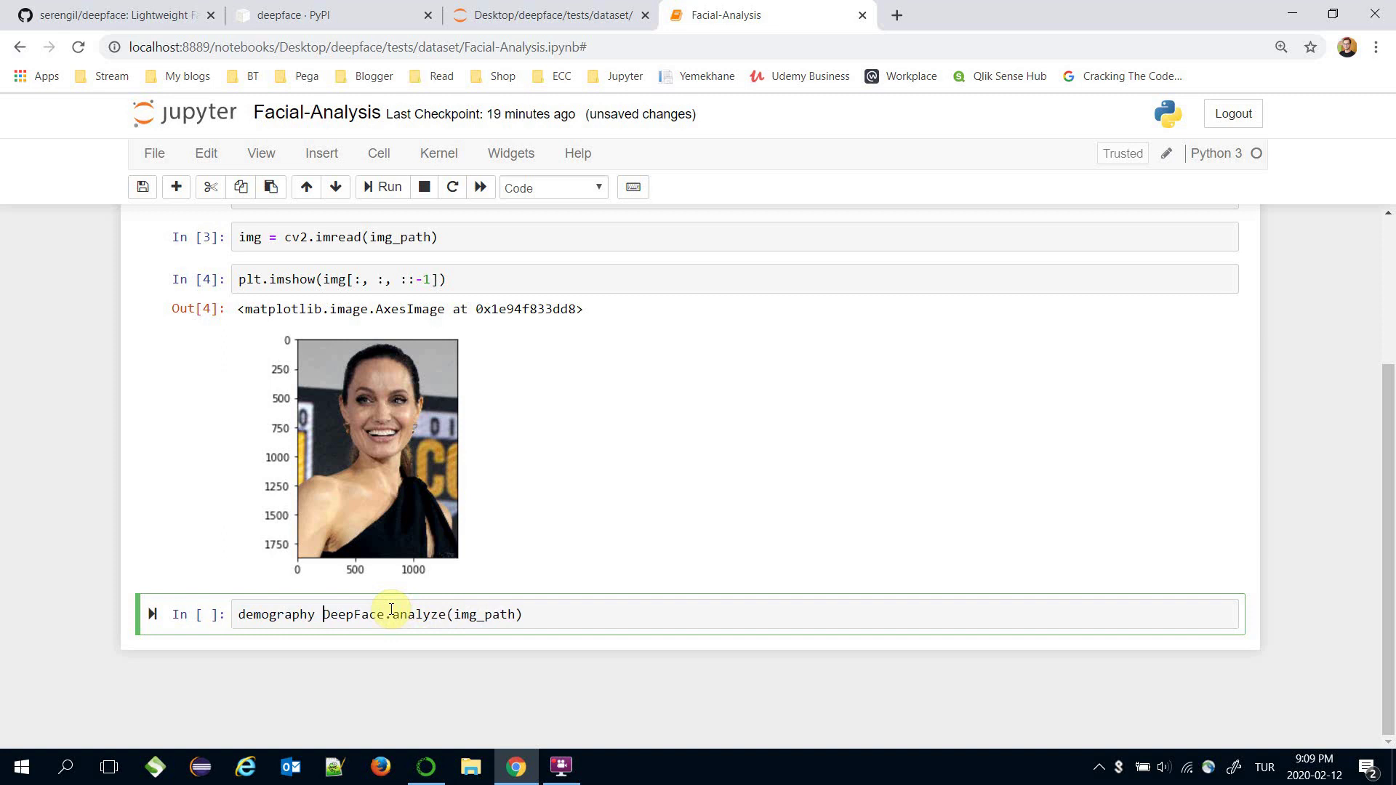
type("=")
left_click(464, 614)
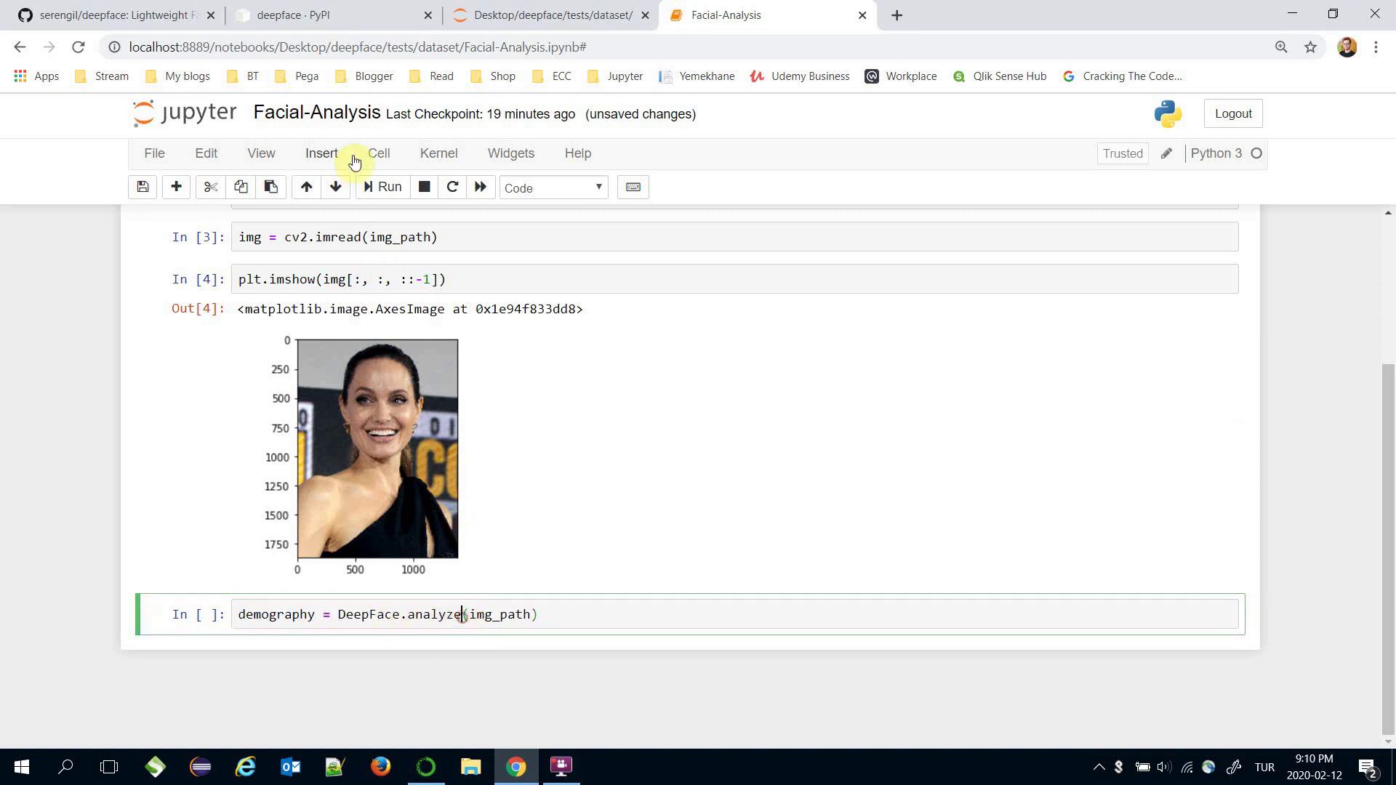
left_click(384, 187)
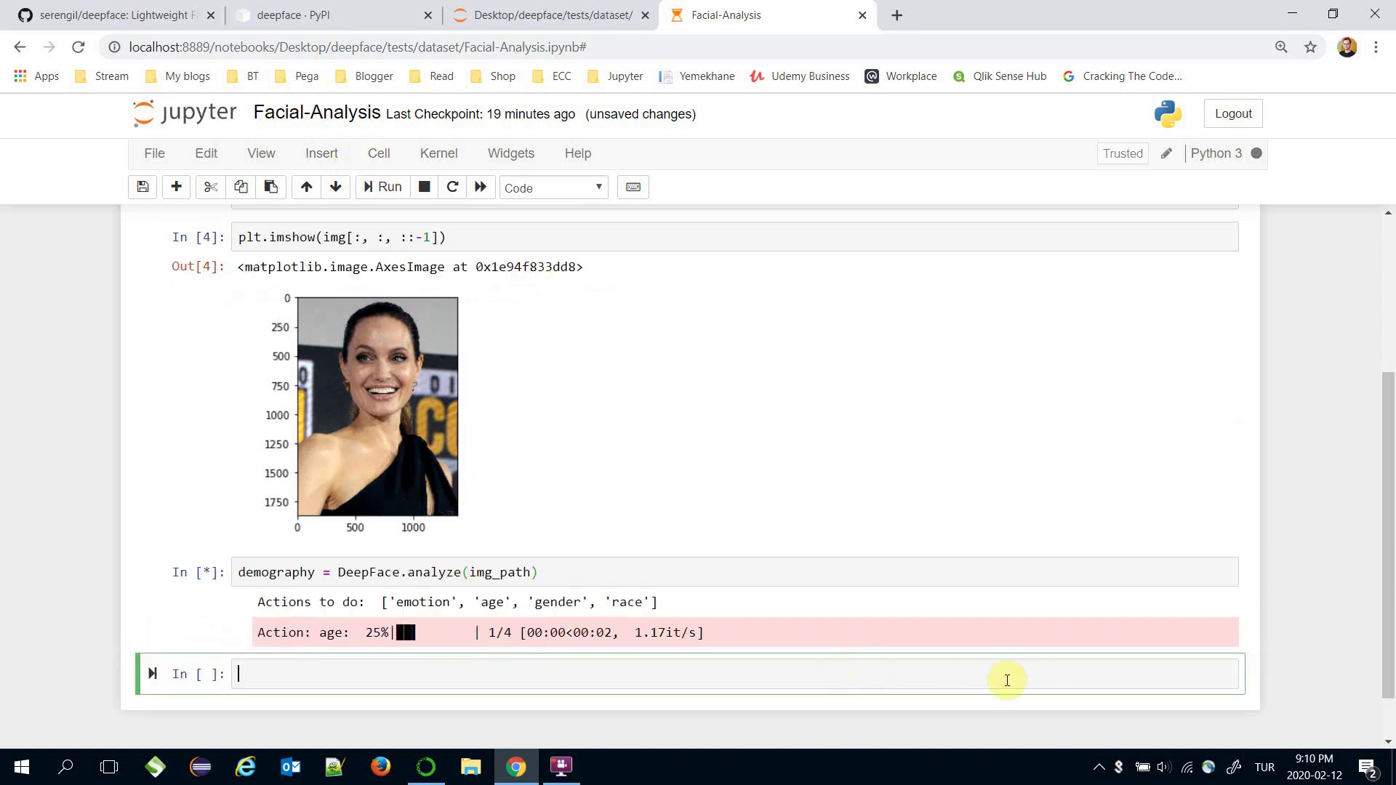
mouse_move(747, 614)
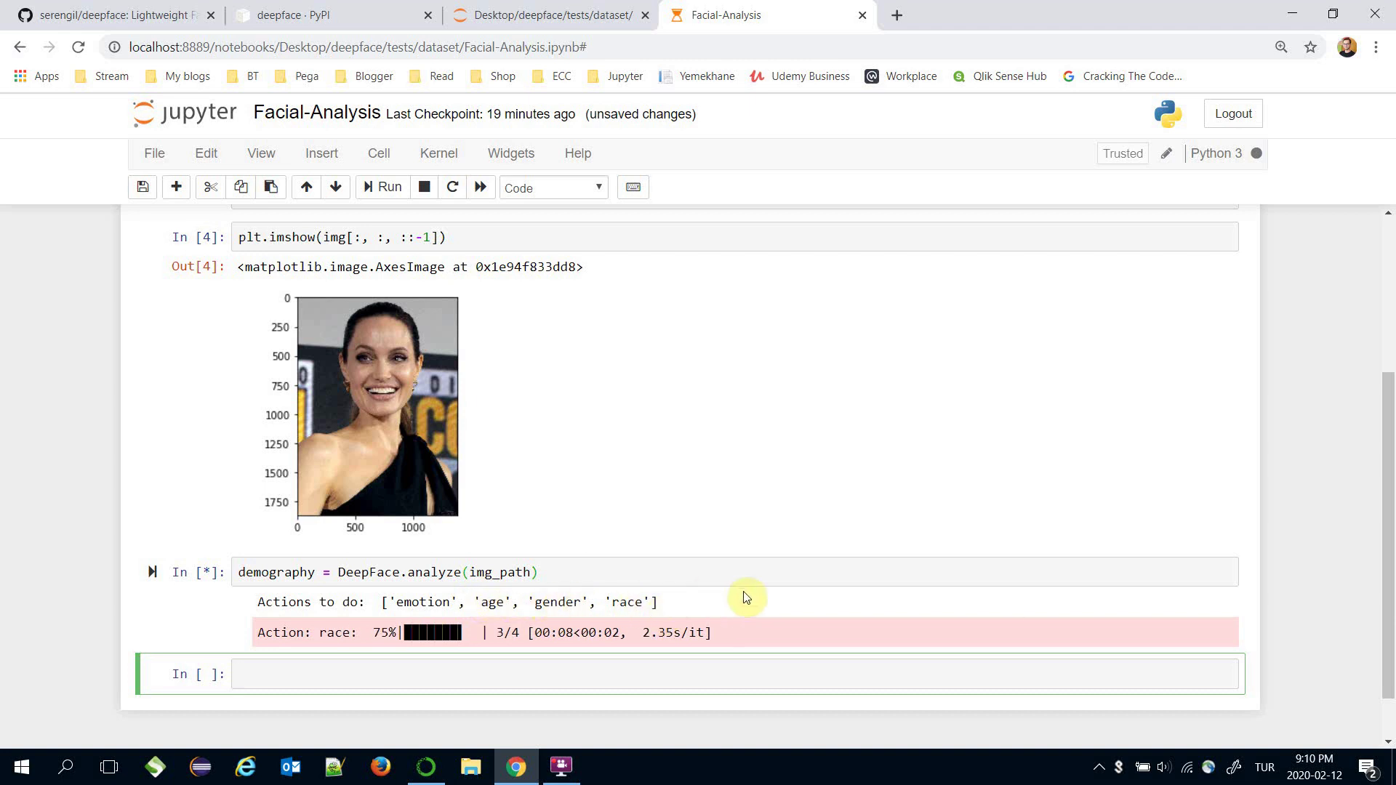
scroll(745, 597, "down", 1)
Print the demography result in a new cell
double_click(279, 512)
key("ctrl+c")
left_click(292, 615)
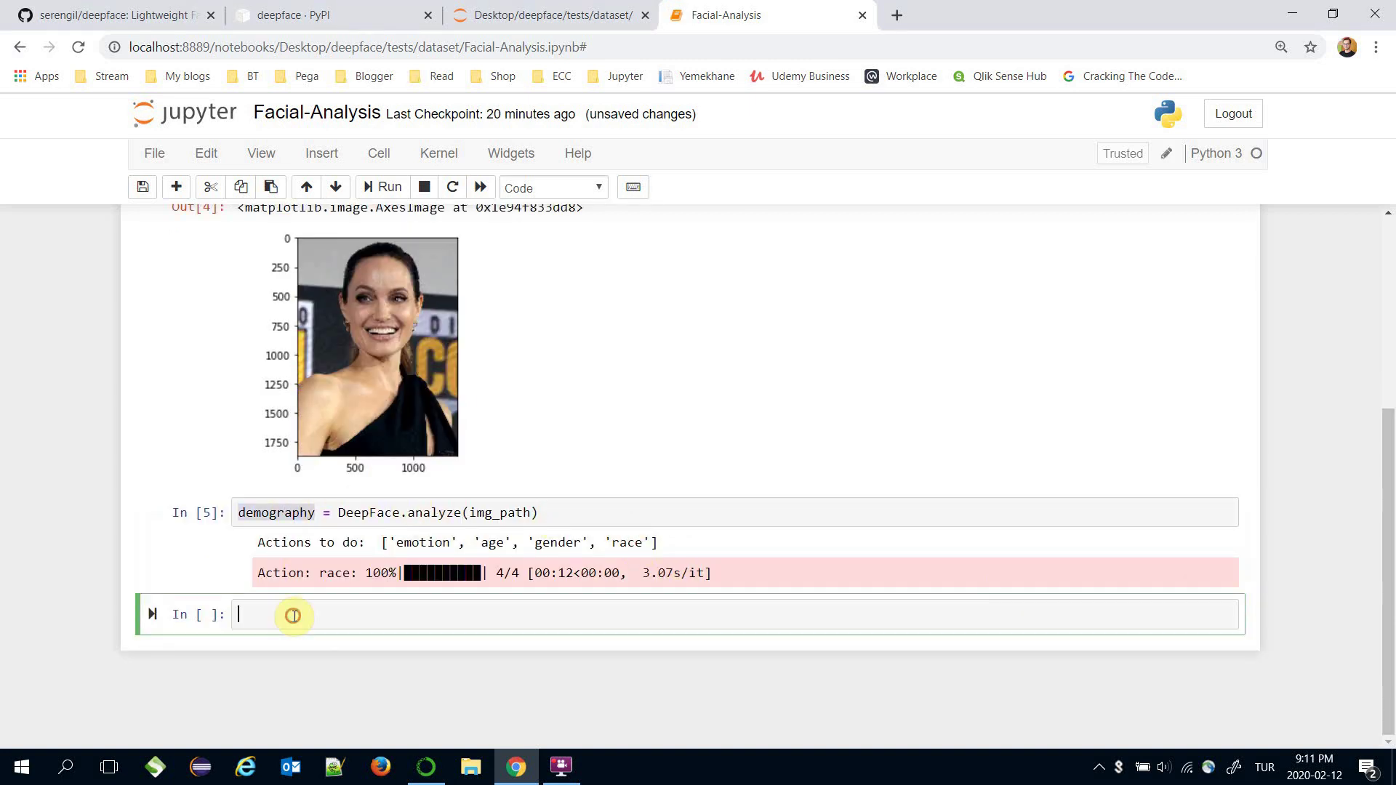
key("ctrl+v")
key("ctrl+Return")
scroll(741, 426, "down", 1)
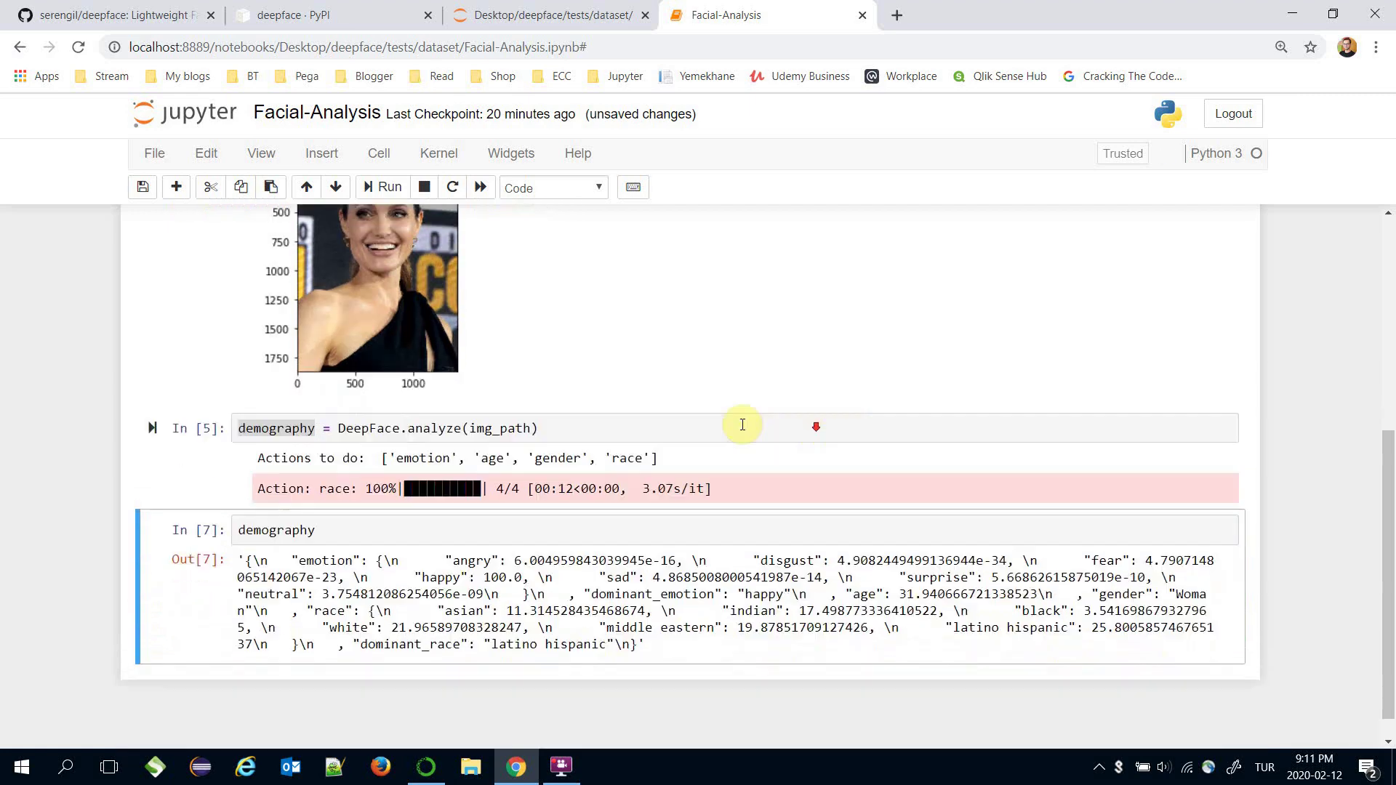
Insert a cell below the analyze cell and run type(demography), showing str
left_click(354, 522)
left_click(353, 422)
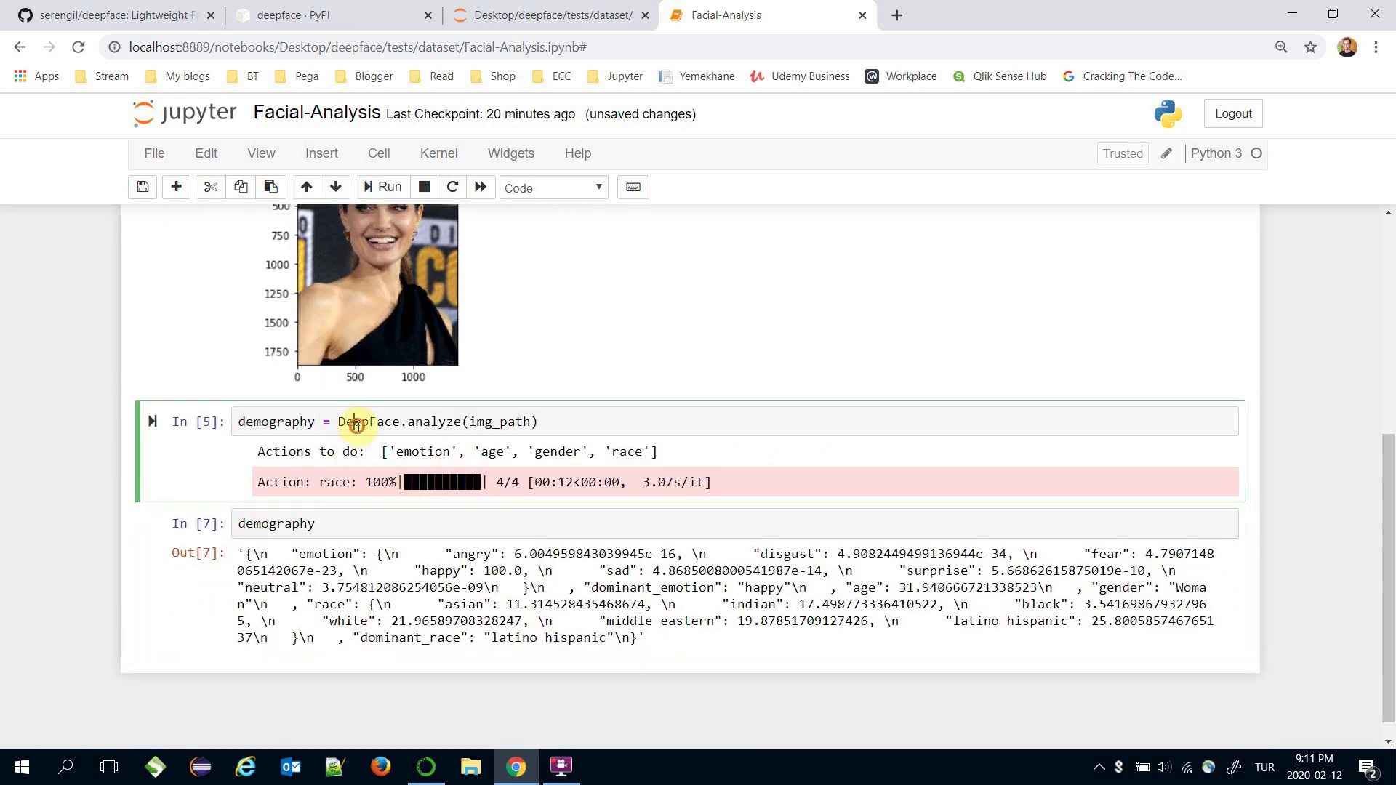
left_click(175, 186)
left_click(303, 532)
type("typ")
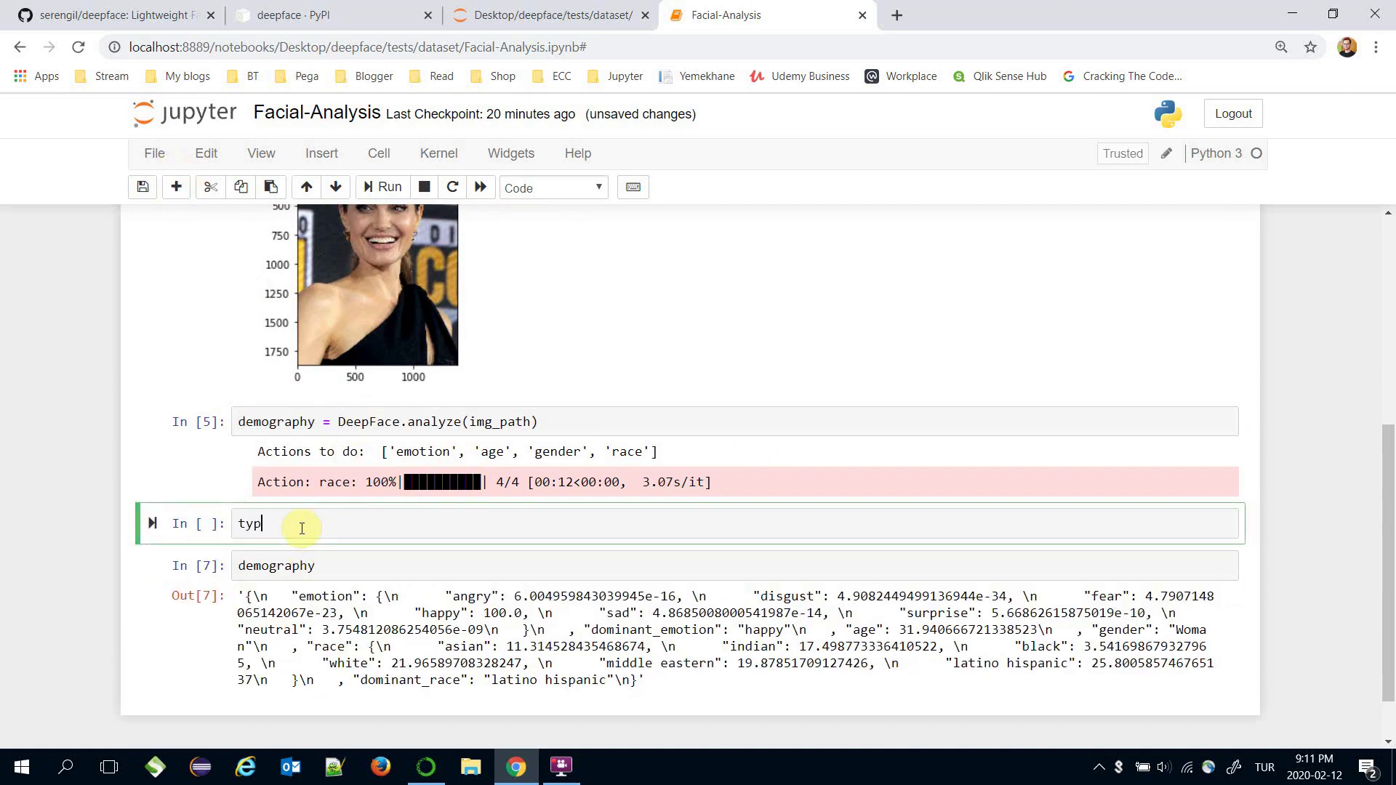
type("e(demography")
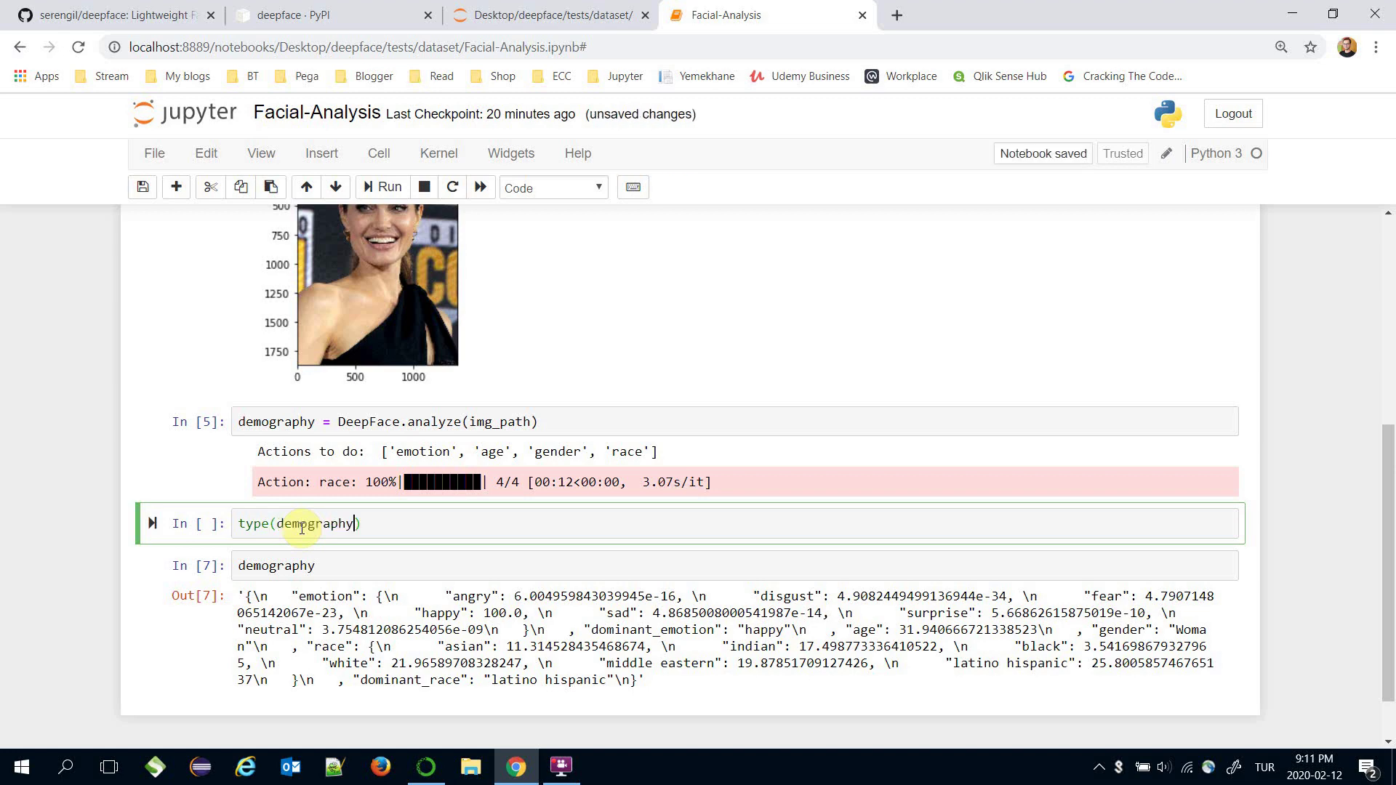
key("ctrl+Return")
scroll(317, 532, "down", 1)
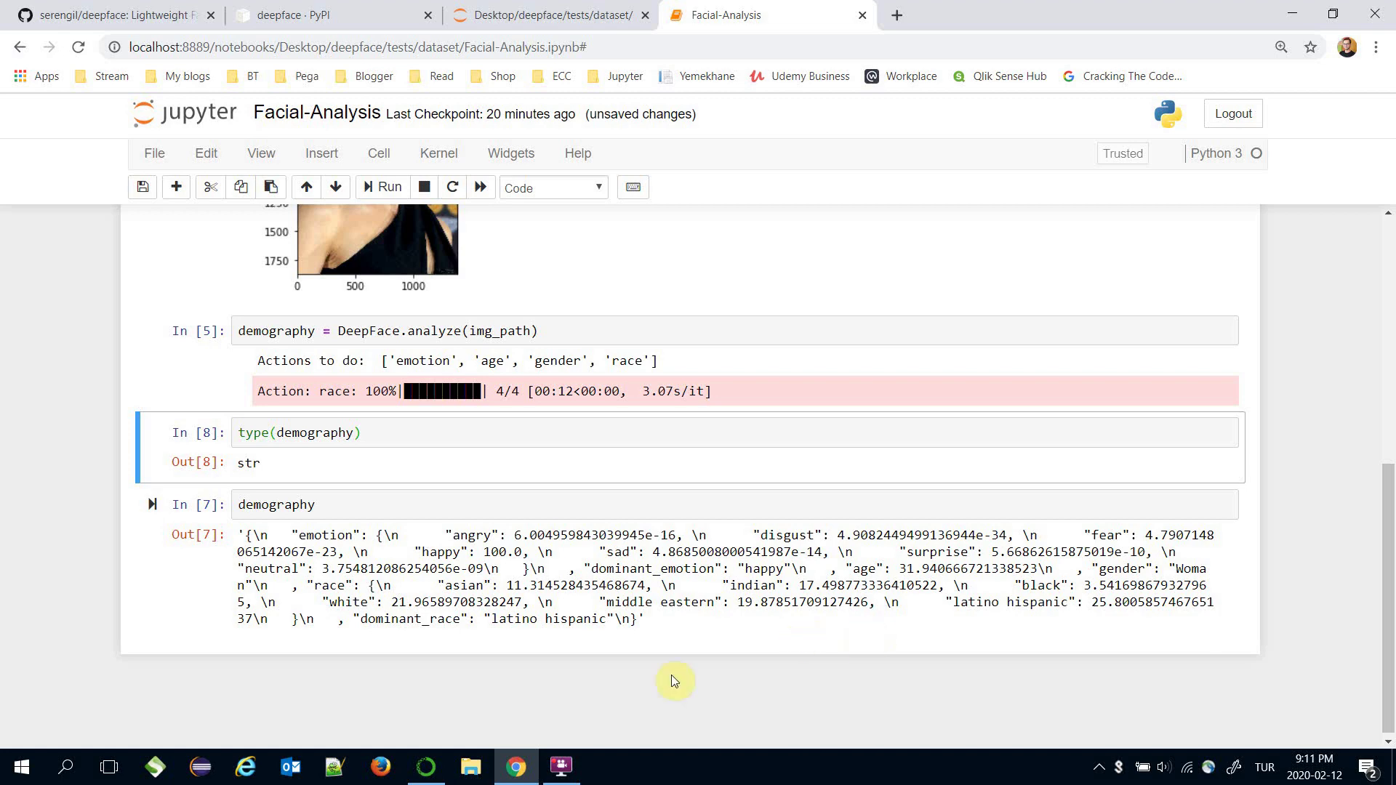
mouse_move(699, 503)
scroll(396, 433, "up", 5)
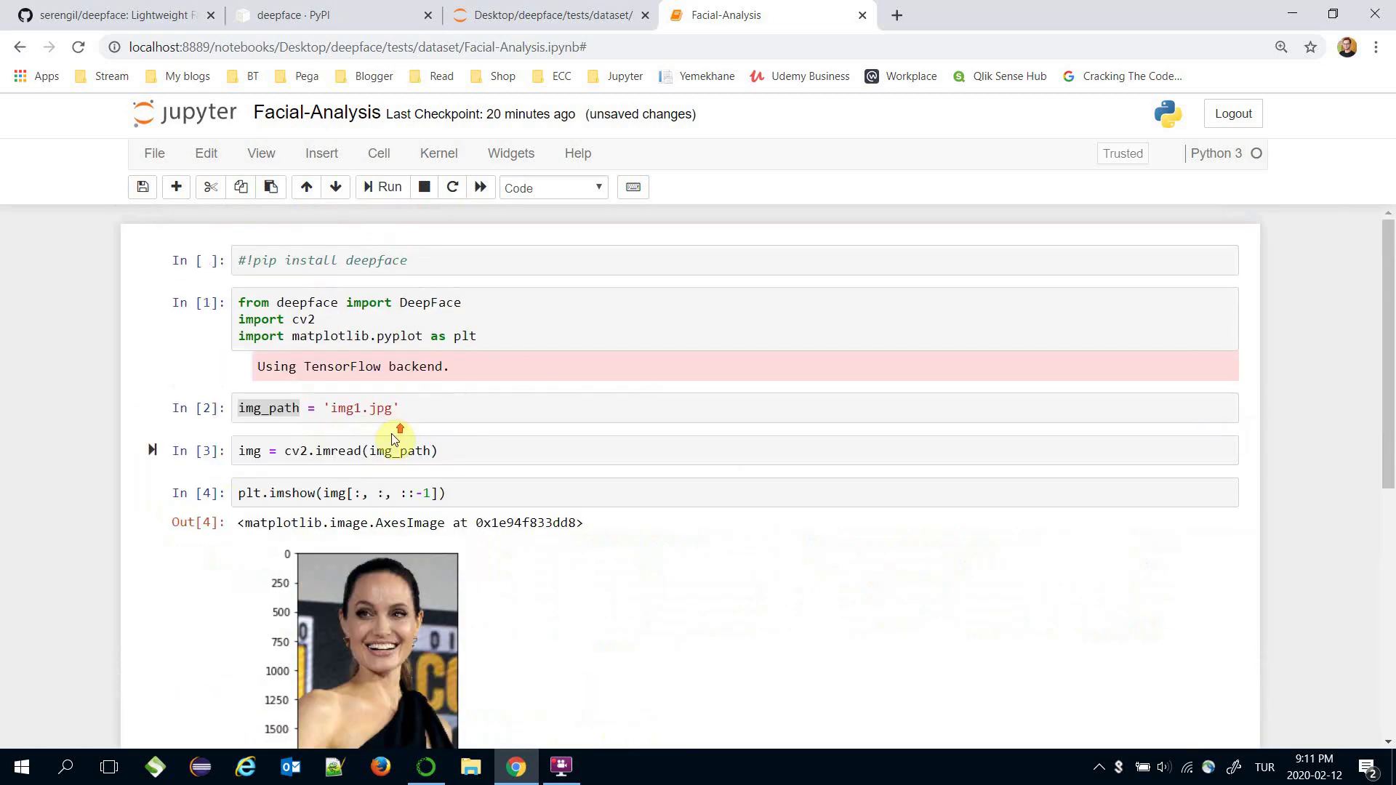
Add 'import json' to the imports cell and re-run it
left_click(505, 339)
key("Return")
type("im")
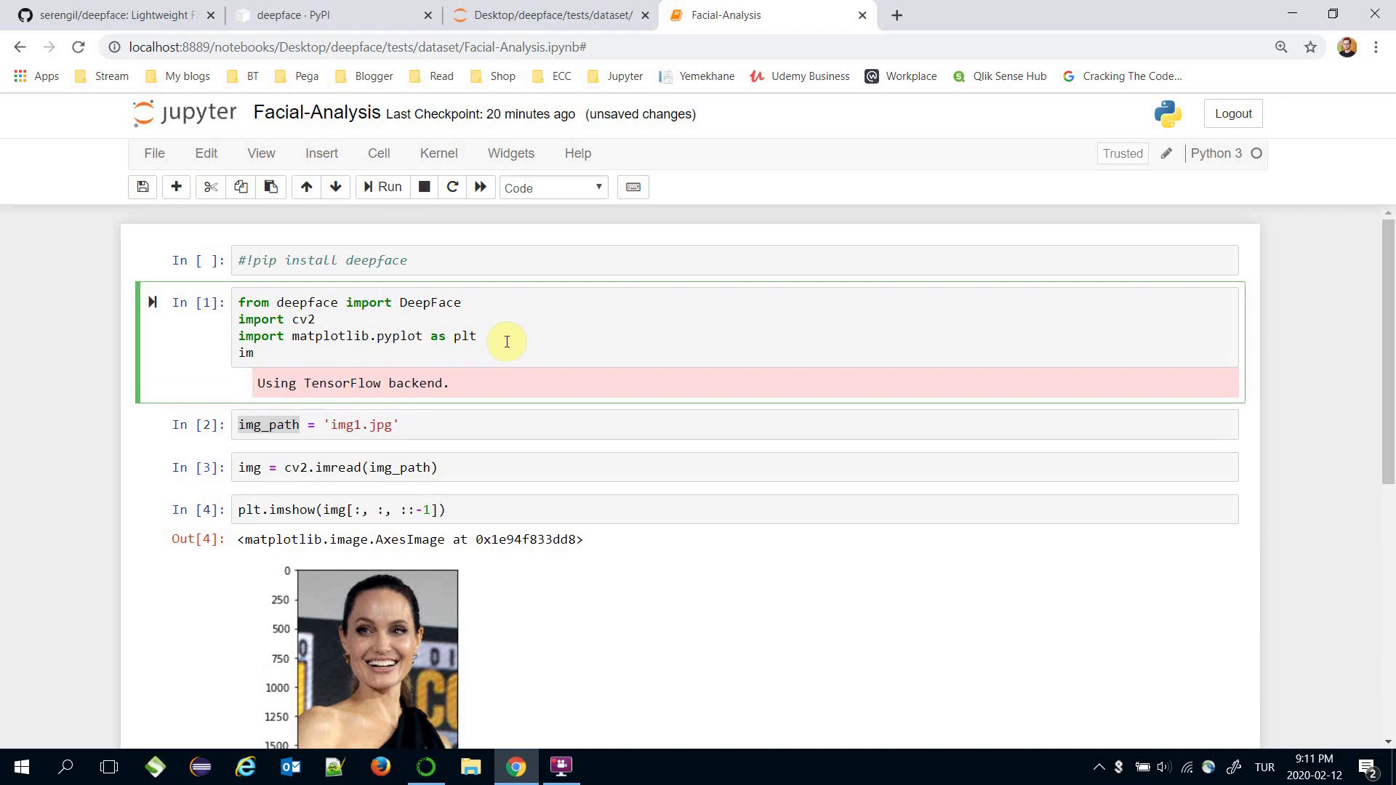
type("port json")
key("ctrl+Return")
scroll(495, 333, "down", 5)
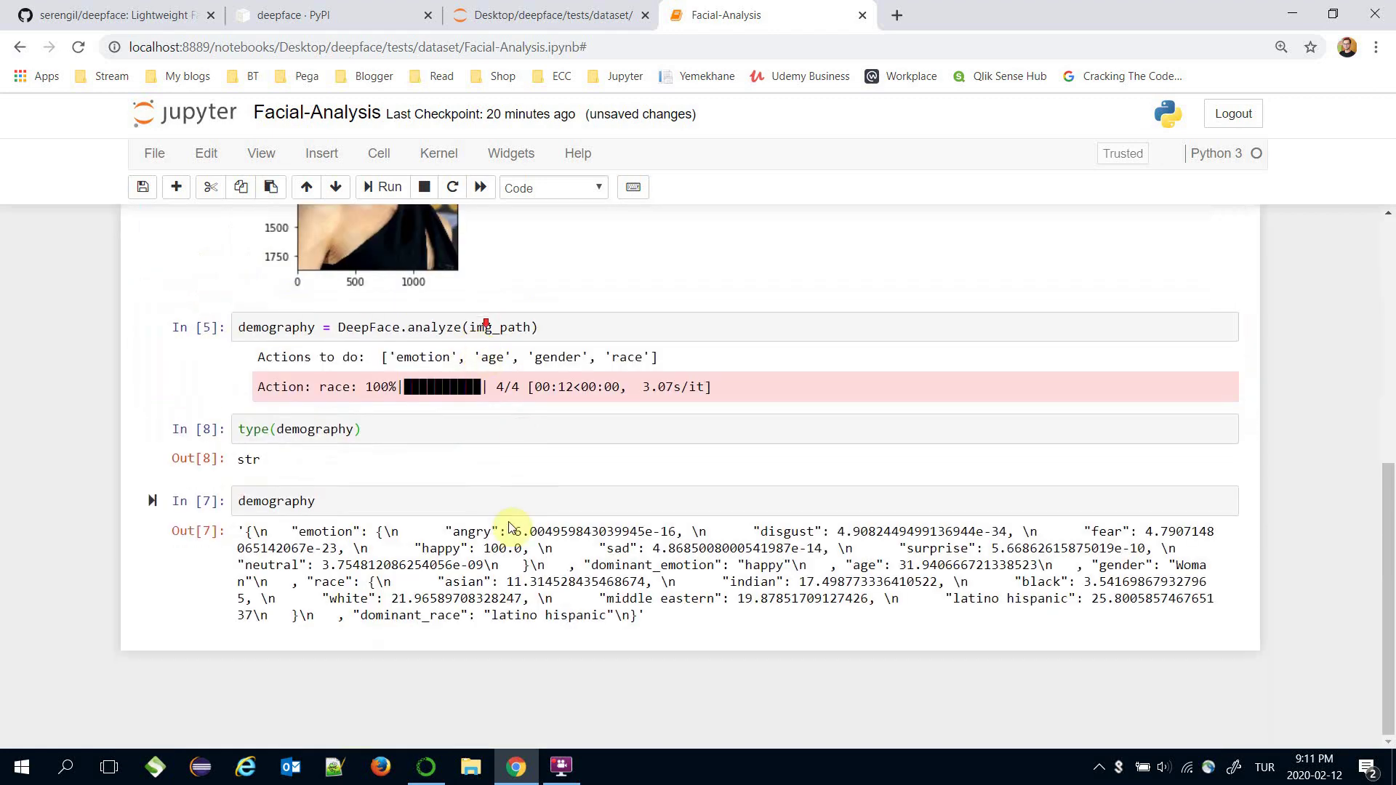
Change the demography cell to demography_json = json.loads(demography) and run it
left_click(377, 502)
left_click(400, 429)
left_click(393, 502)
double_click(391, 502)
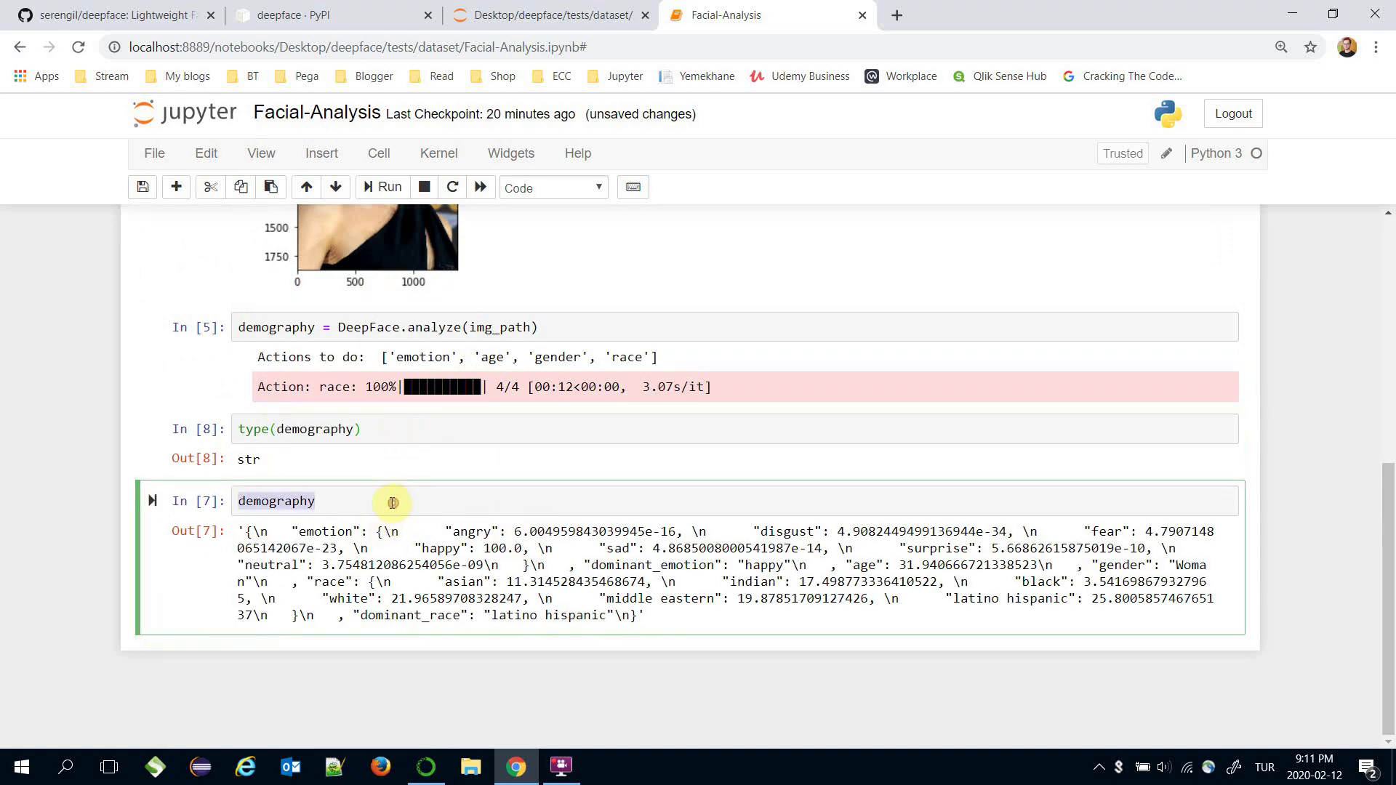
key("BackSpace")
type("json.load")
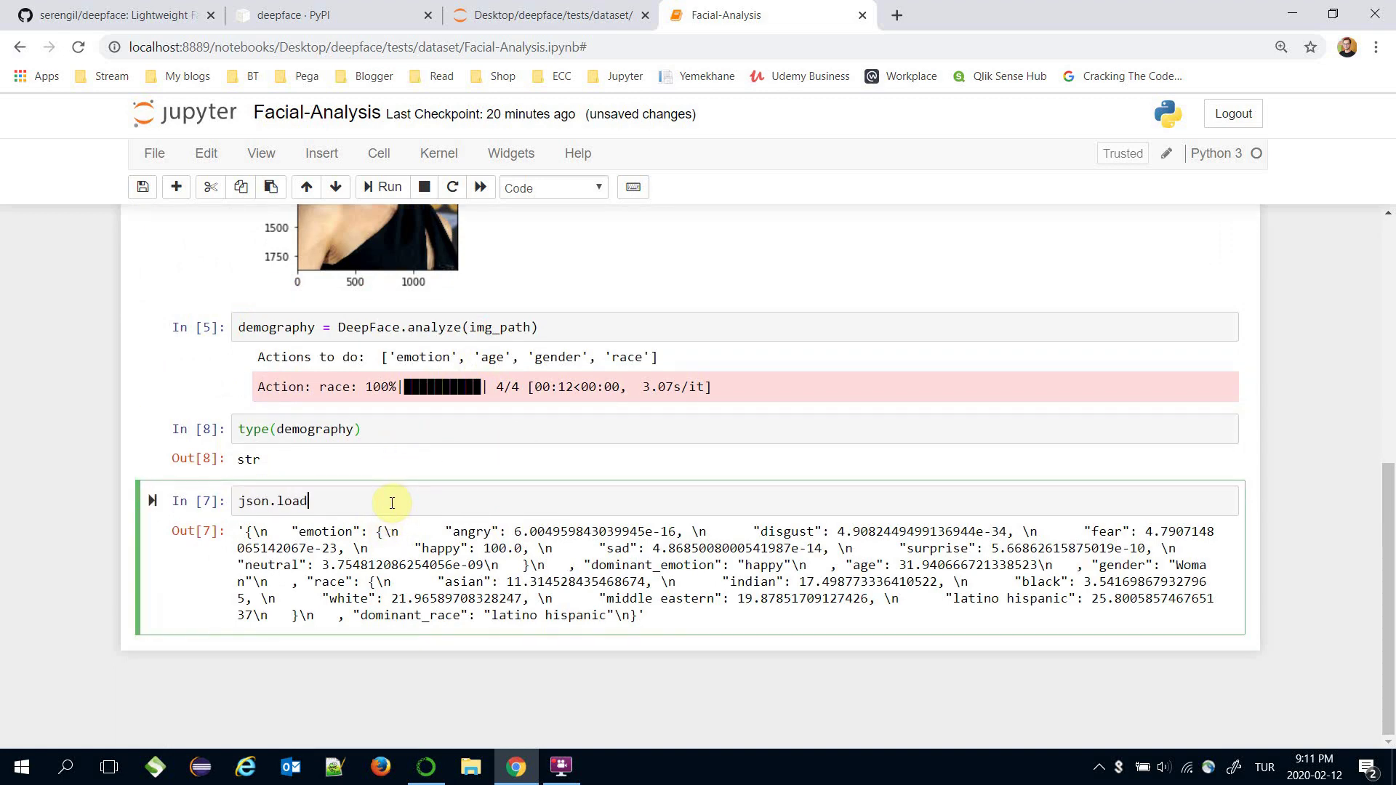
type("s(")
double_click(333, 428)
key("ctrl+c")
left_click(319, 501)
key("ctrl+v")
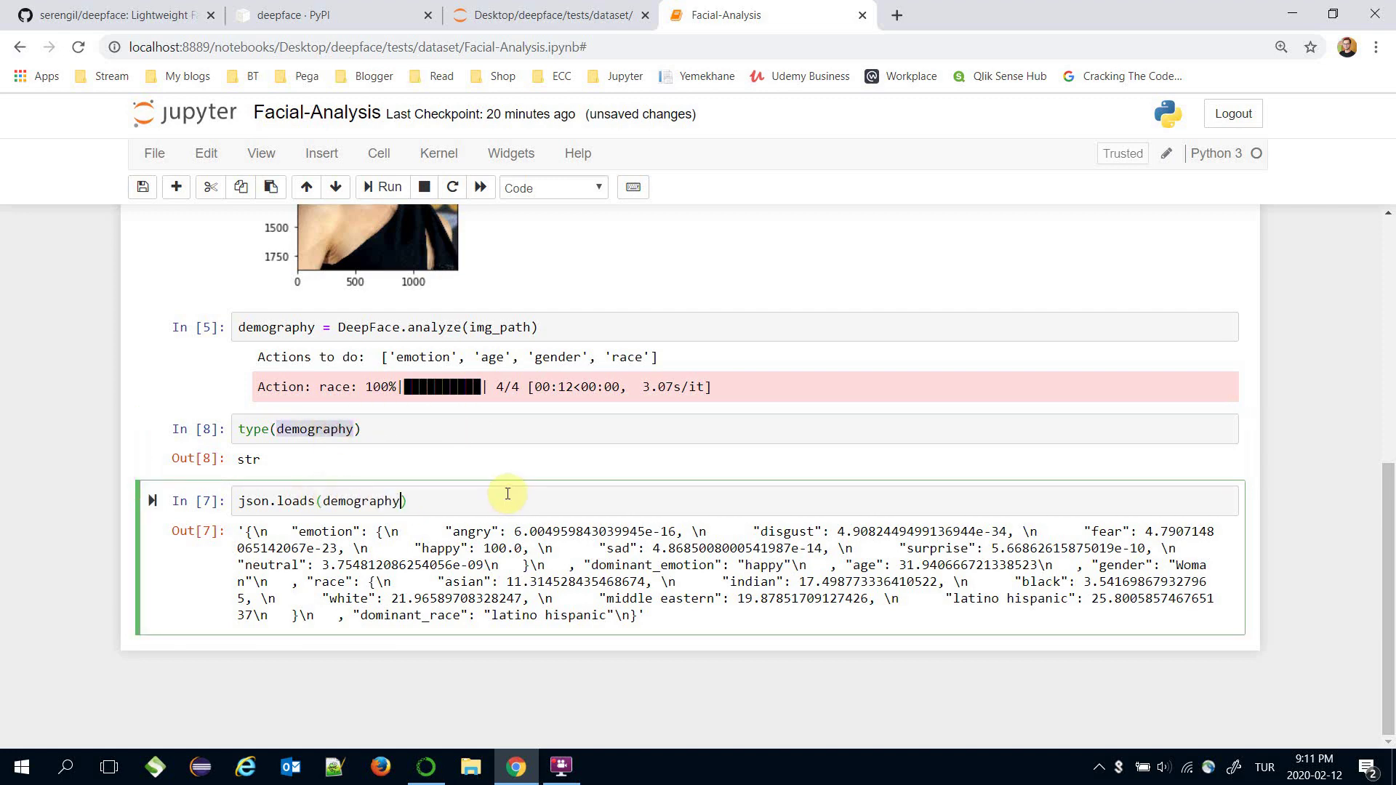
key("ctrl+v")
type("_j")
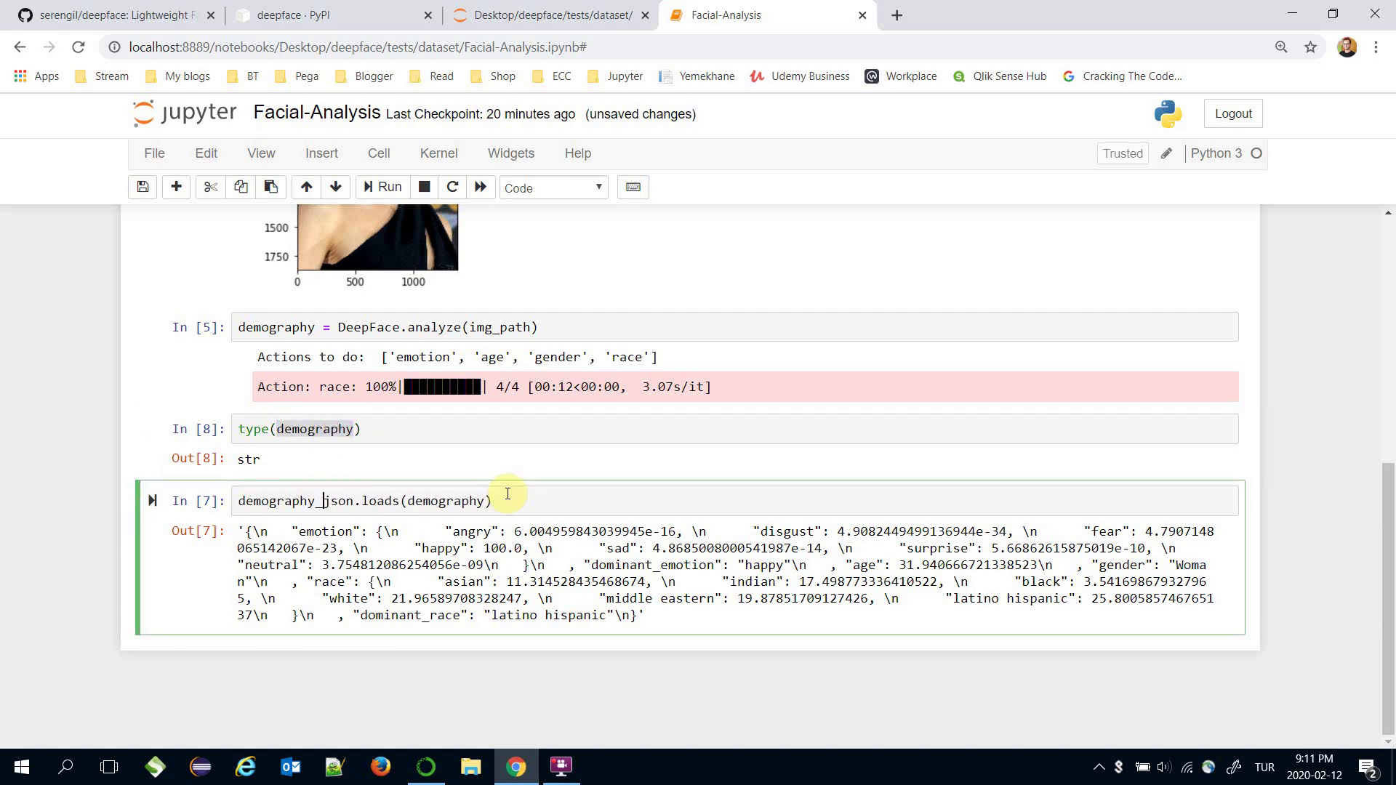
type("son =")
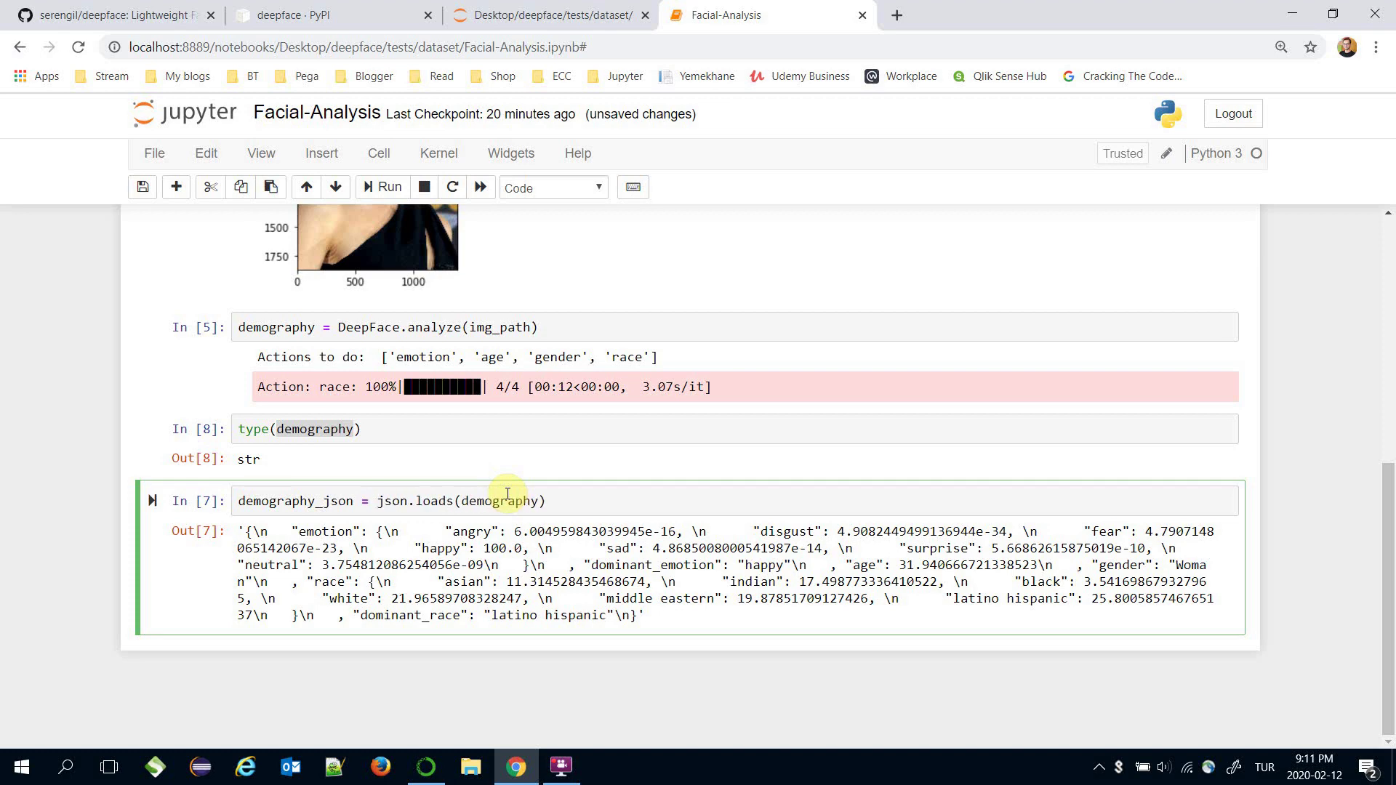
key("ctrl+Return")
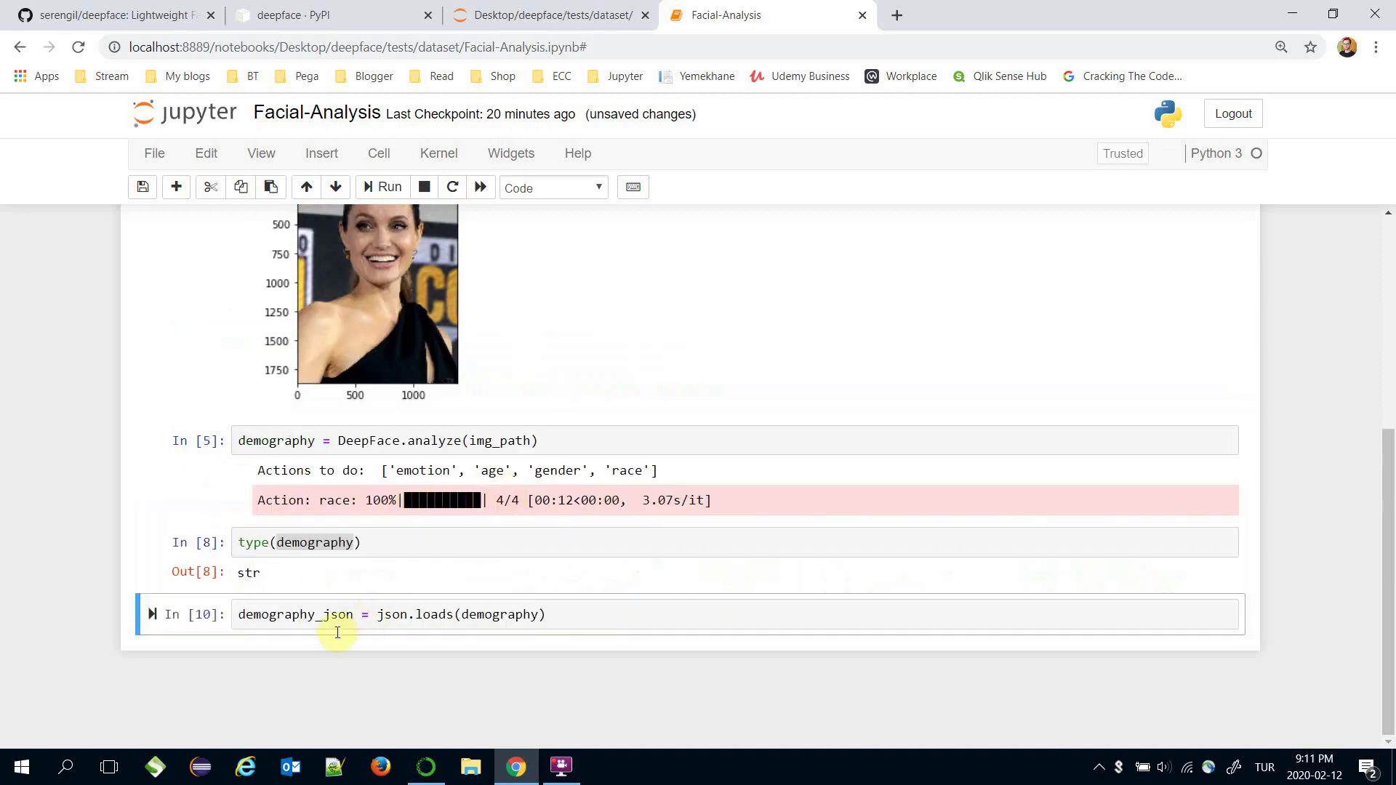
Display demography_json in a new cell, showing its dictionary contents
double_click(323, 613)
key("ctrl+c")
left_click(175, 187)
left_click(358, 616)
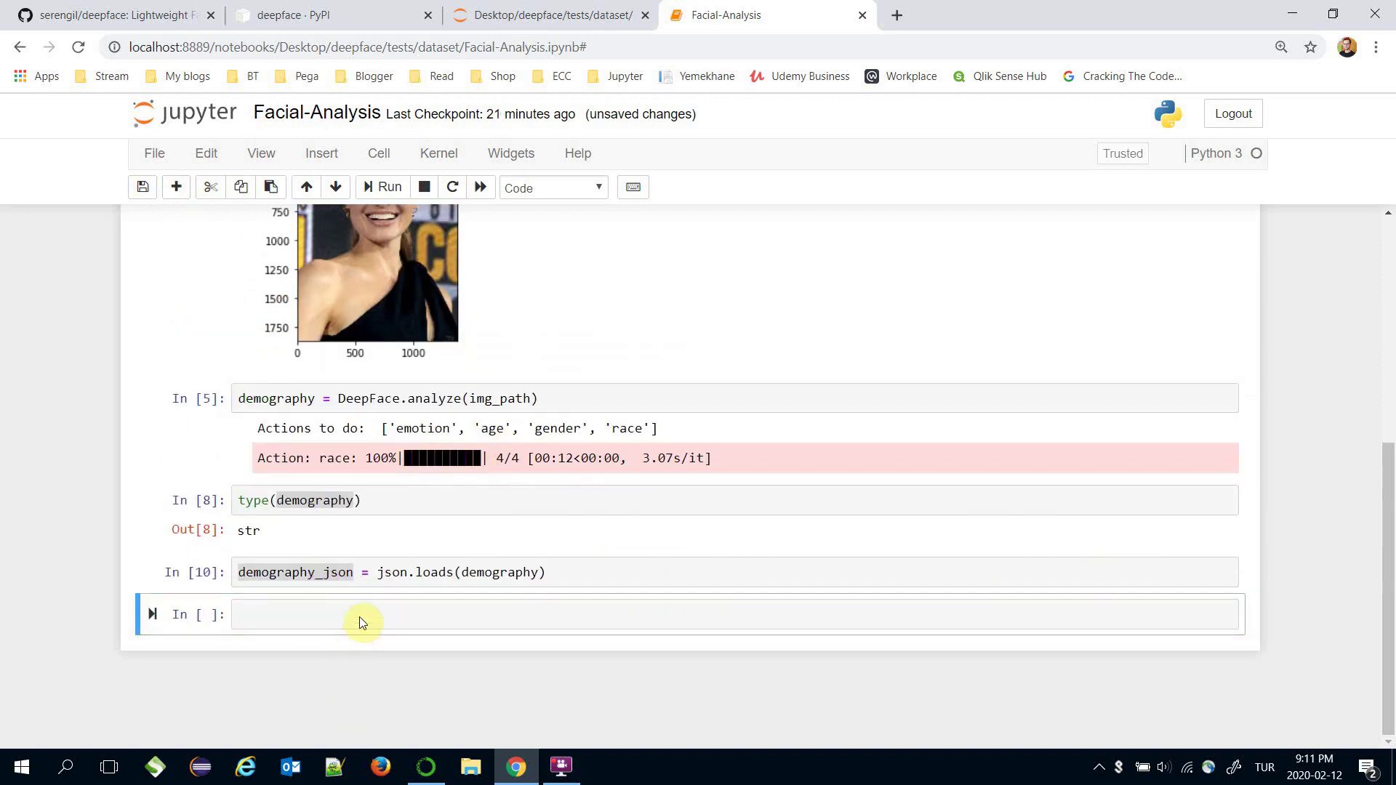
key("ctrl+v")
key("ctrl+Return")
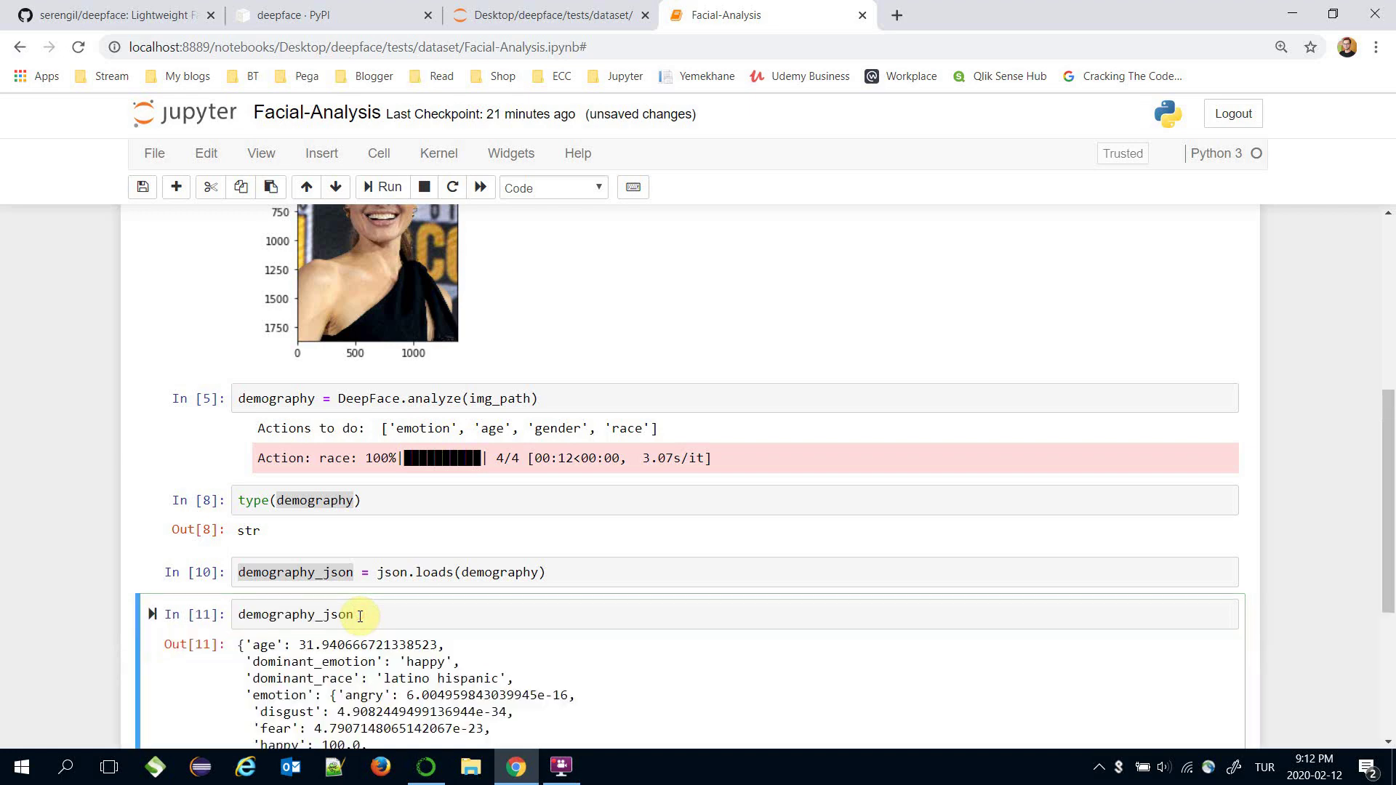
scroll(549, 482, "down", 3)
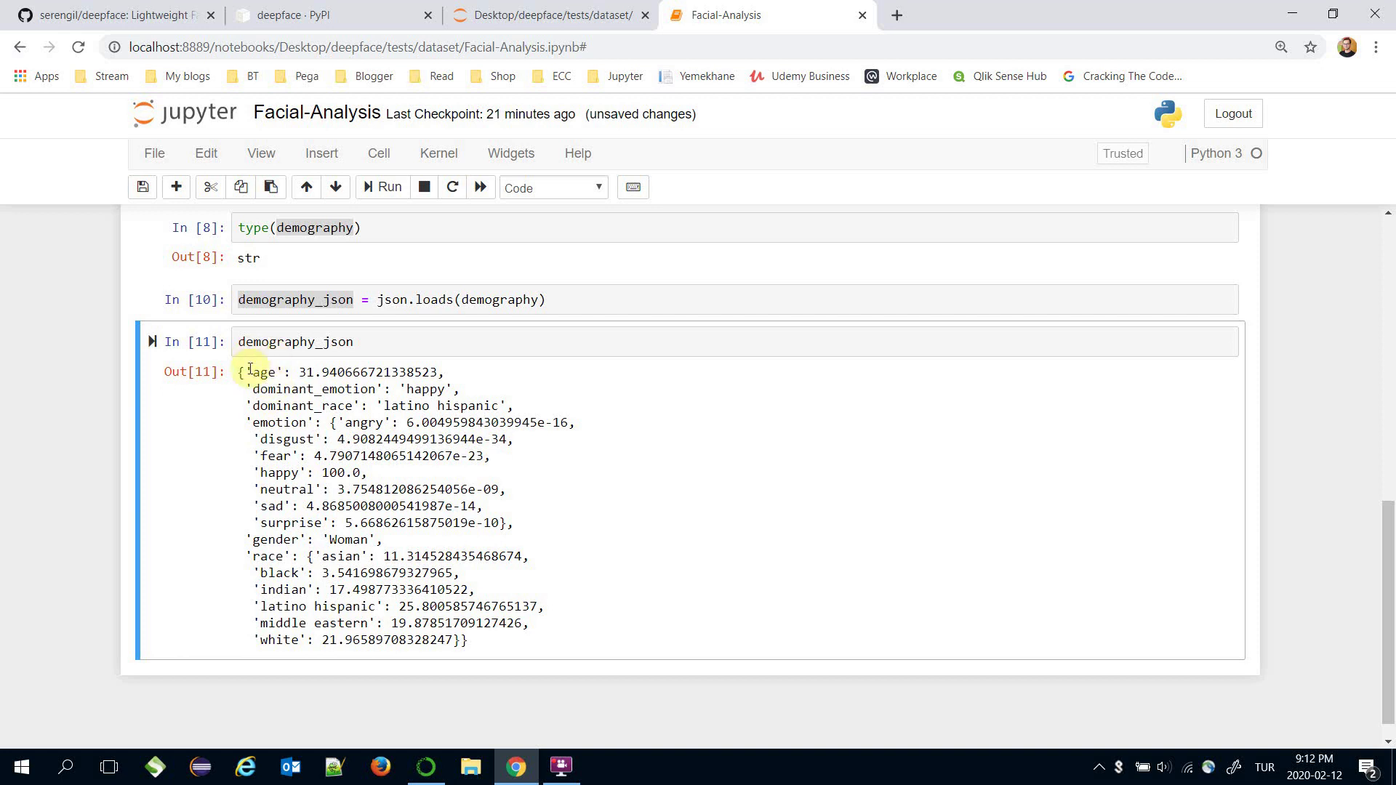
Start a new cell below with demography_json pasted in for a key lookup
double_click(279, 340)
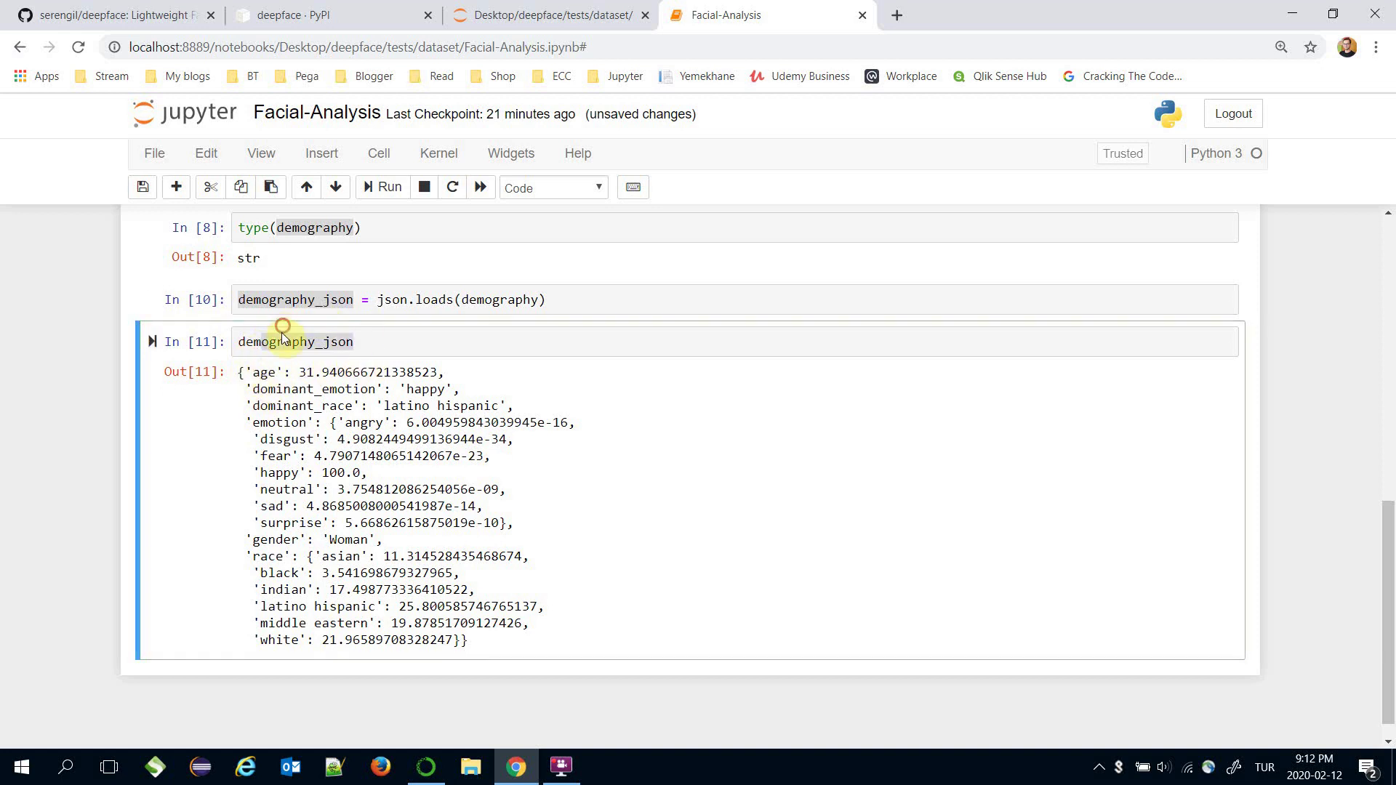
key("b")
left_click(255, 343)
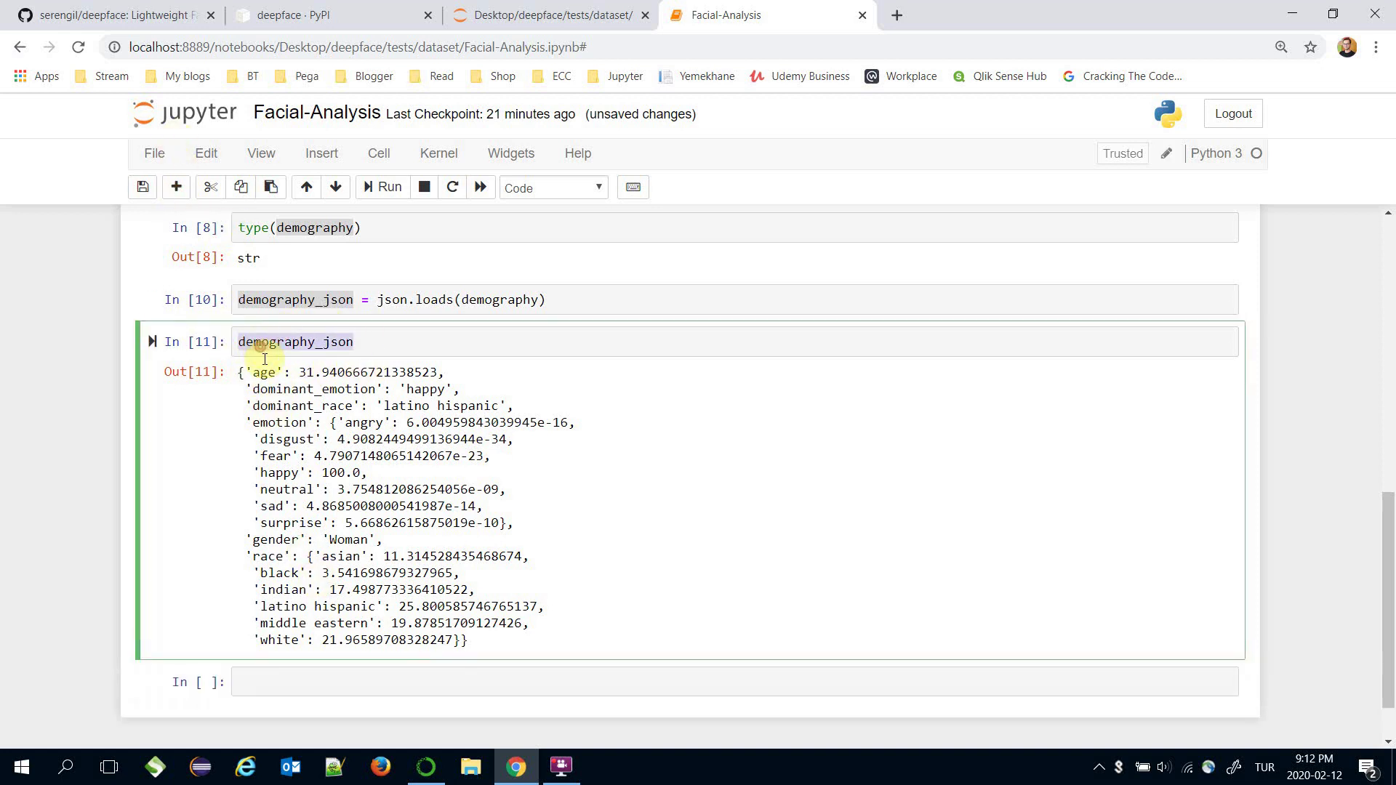
left_click(251, 681)
key("ctrl+v")
type("[")
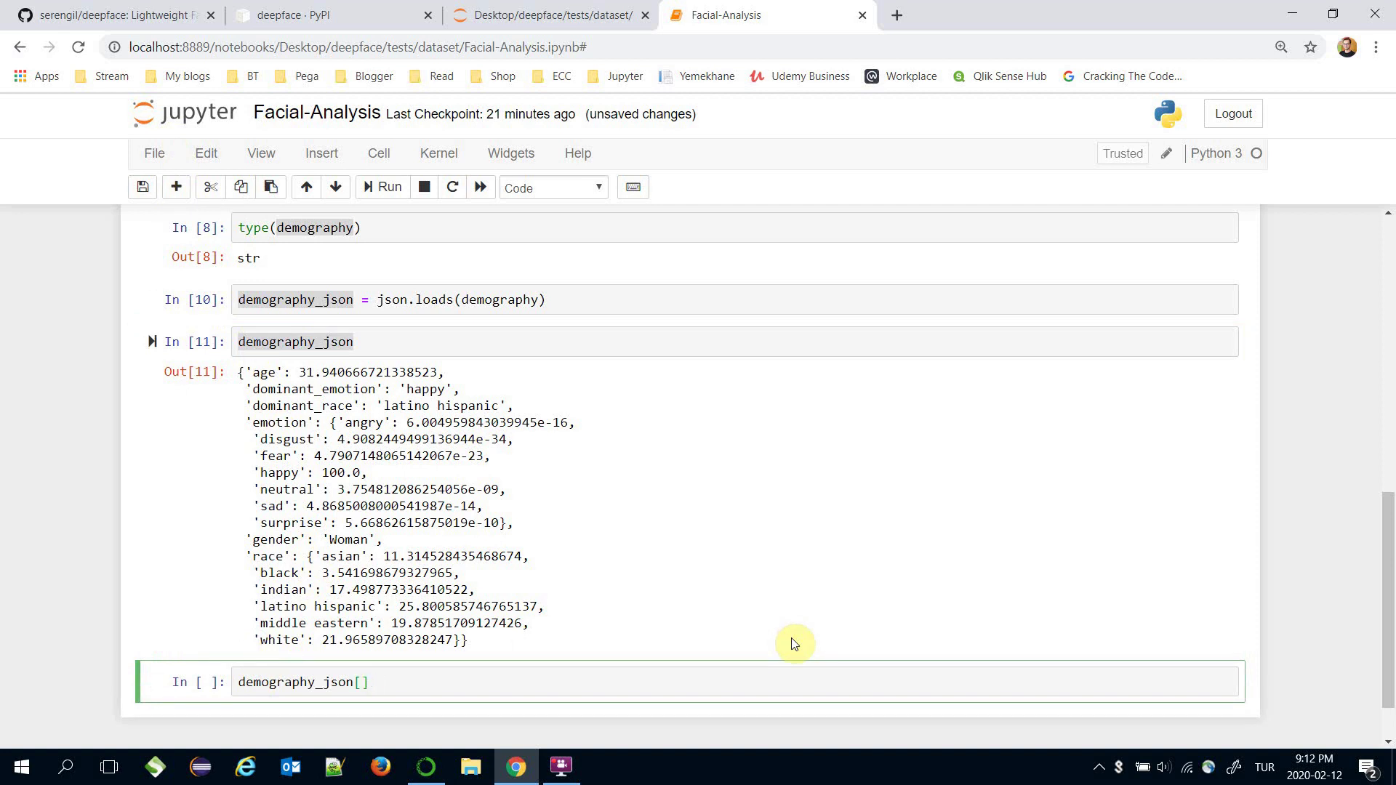
type("\"age")
Run demography_json["age"], returning 31.940666721338523
key("shift+Return")
left_click_drag(793, 644, 816, 611)
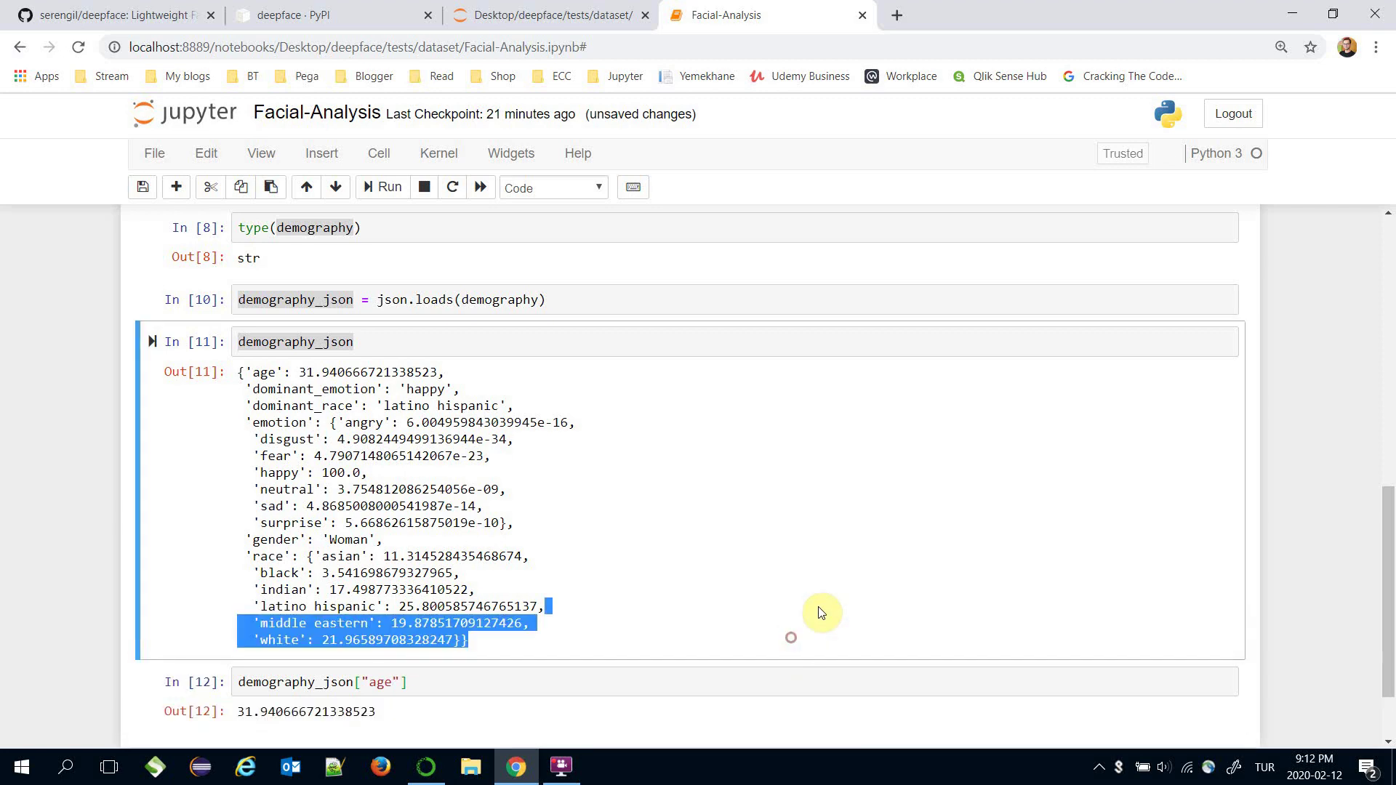
left_click(581, 670)
scroll(573, 676, "down", 1)
scroll(502, 605, "up", 4)
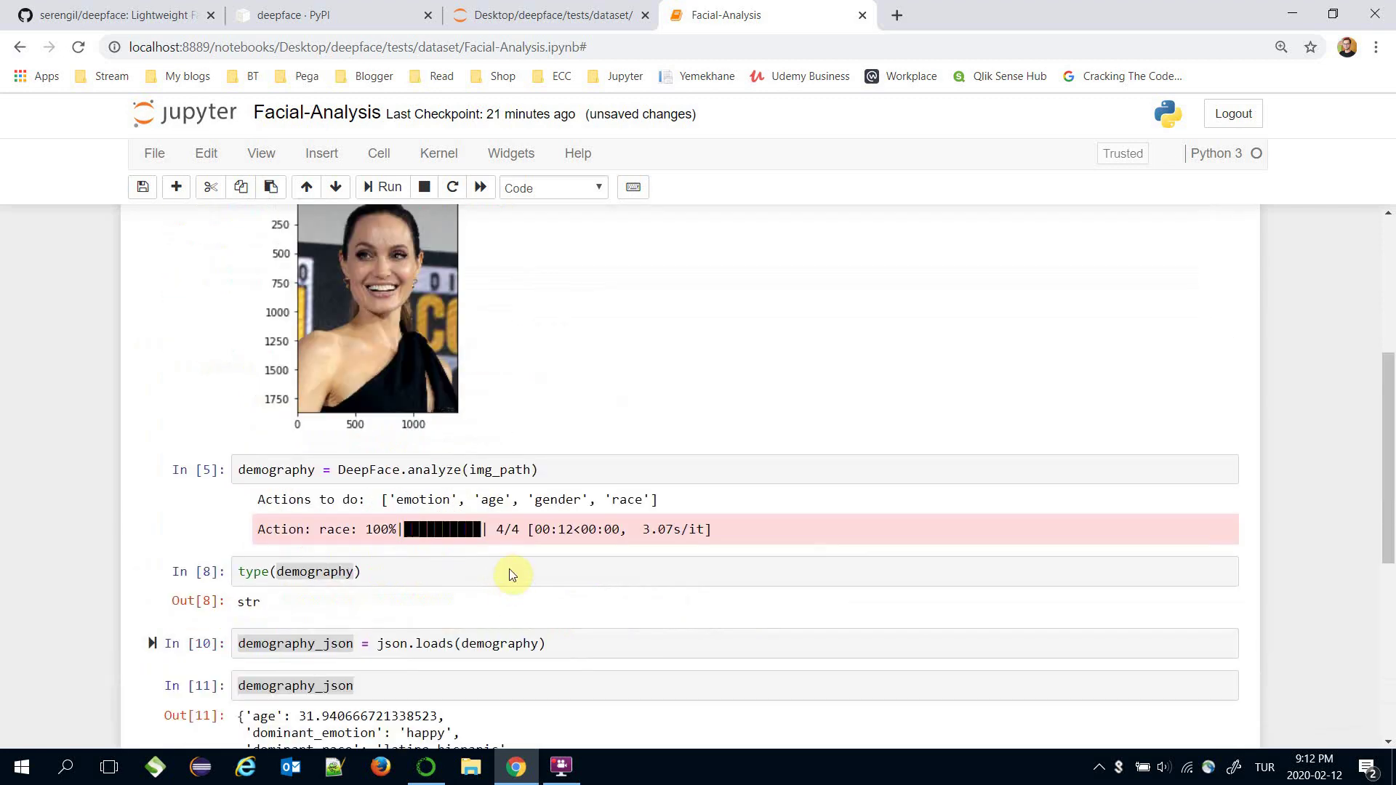
scroll(511, 575, "up", 2)
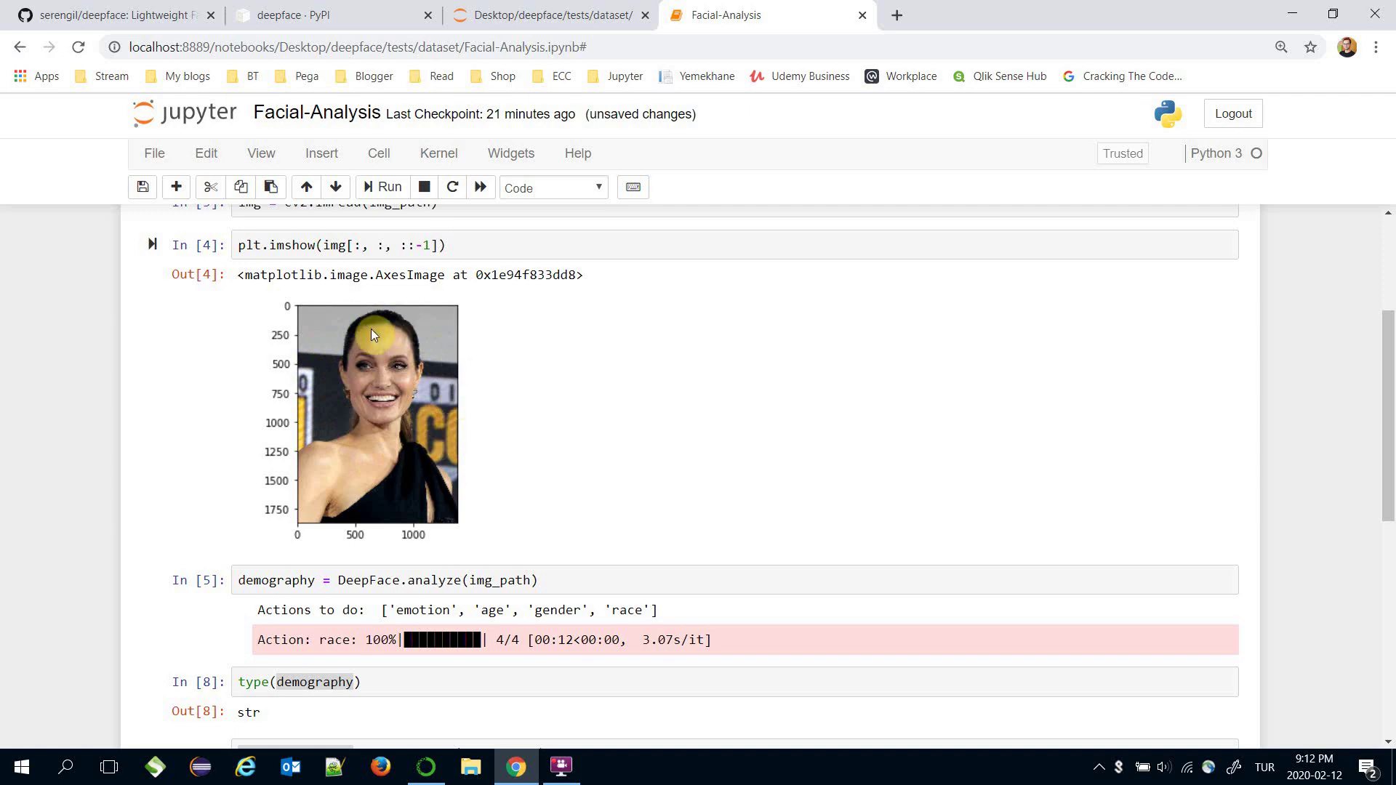
scroll(451, 438, "down", 1)
scroll(766, 416, "down", 7)
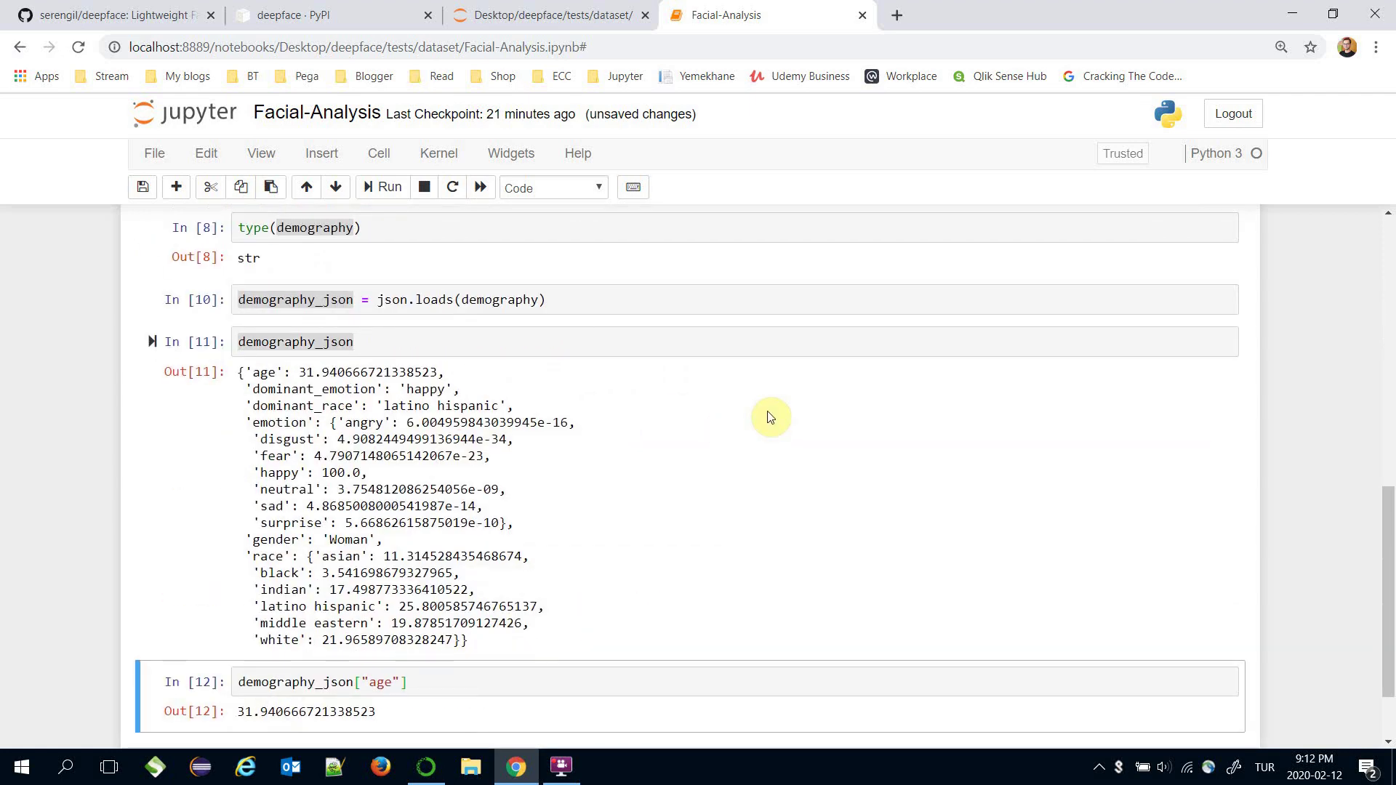